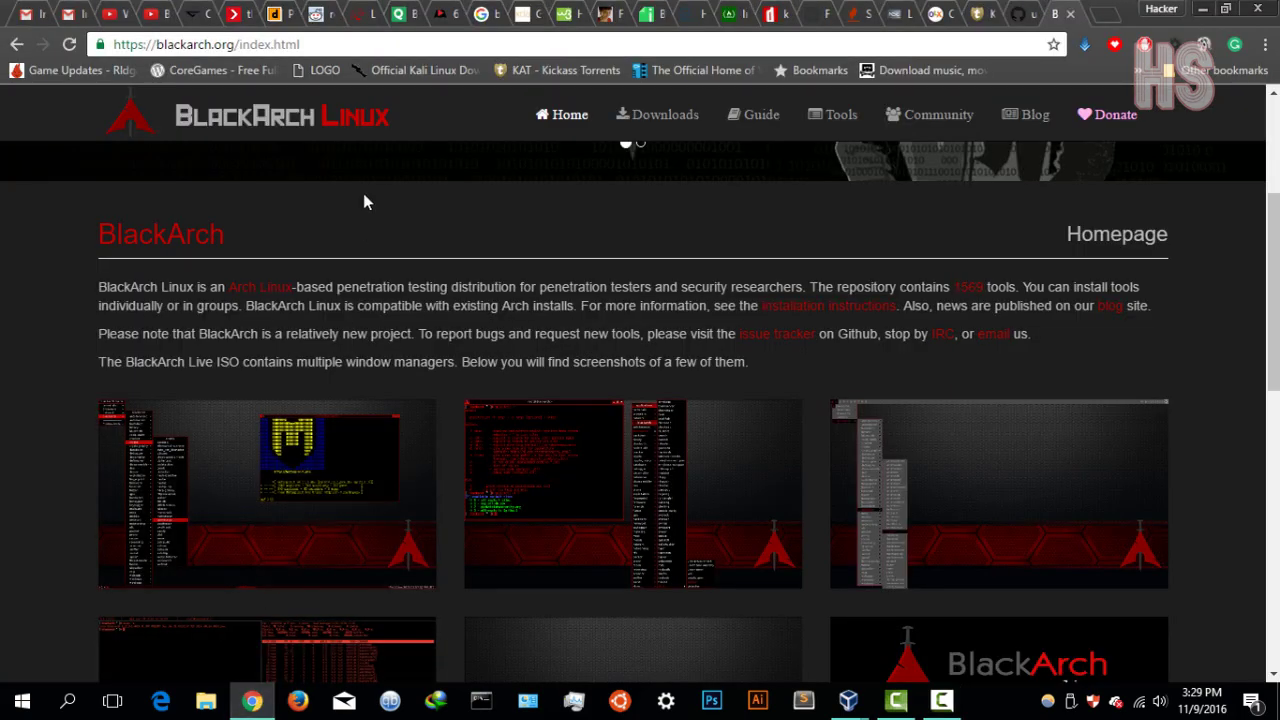
Look over the BlackArch homepage and its window manager screenshots, and switch to the running BlackArch virtual machine in VirtualBox
scroll(364, 196, "up", 3)
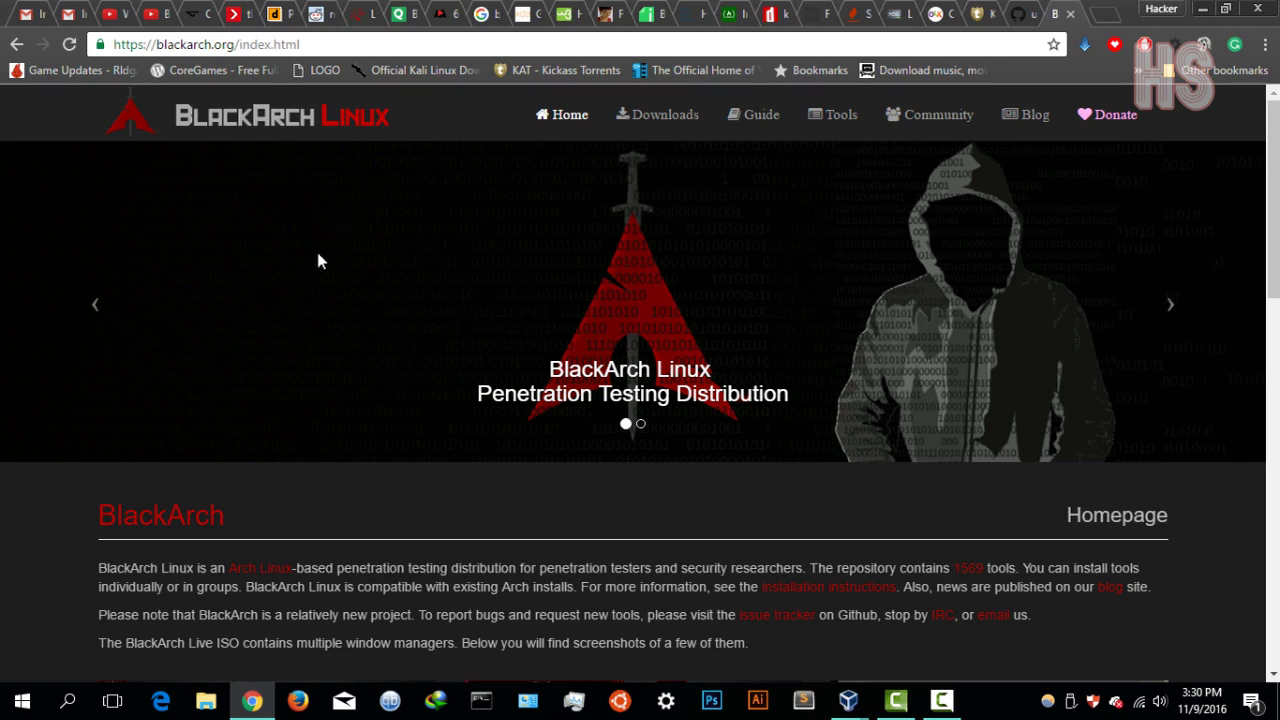
scroll(165, 510, "down", 1)
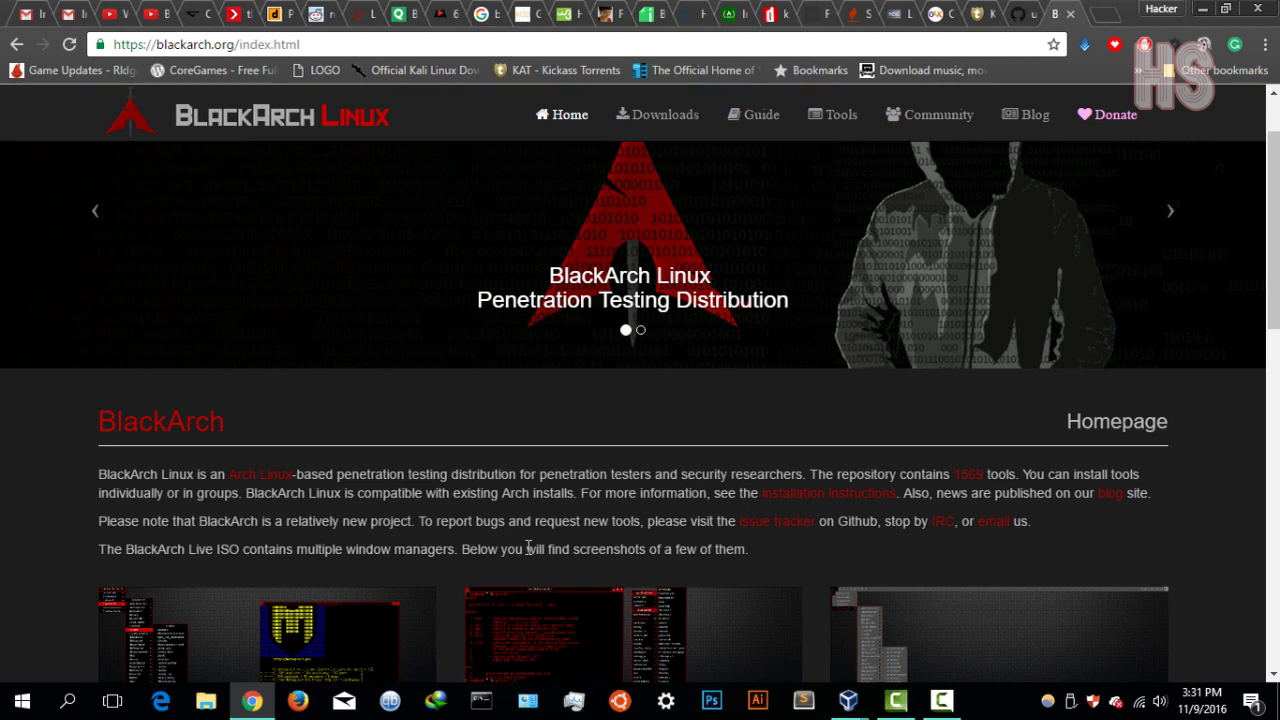
scroll(491, 589, "down", 2)
scroll(571, 483, "down", 2)
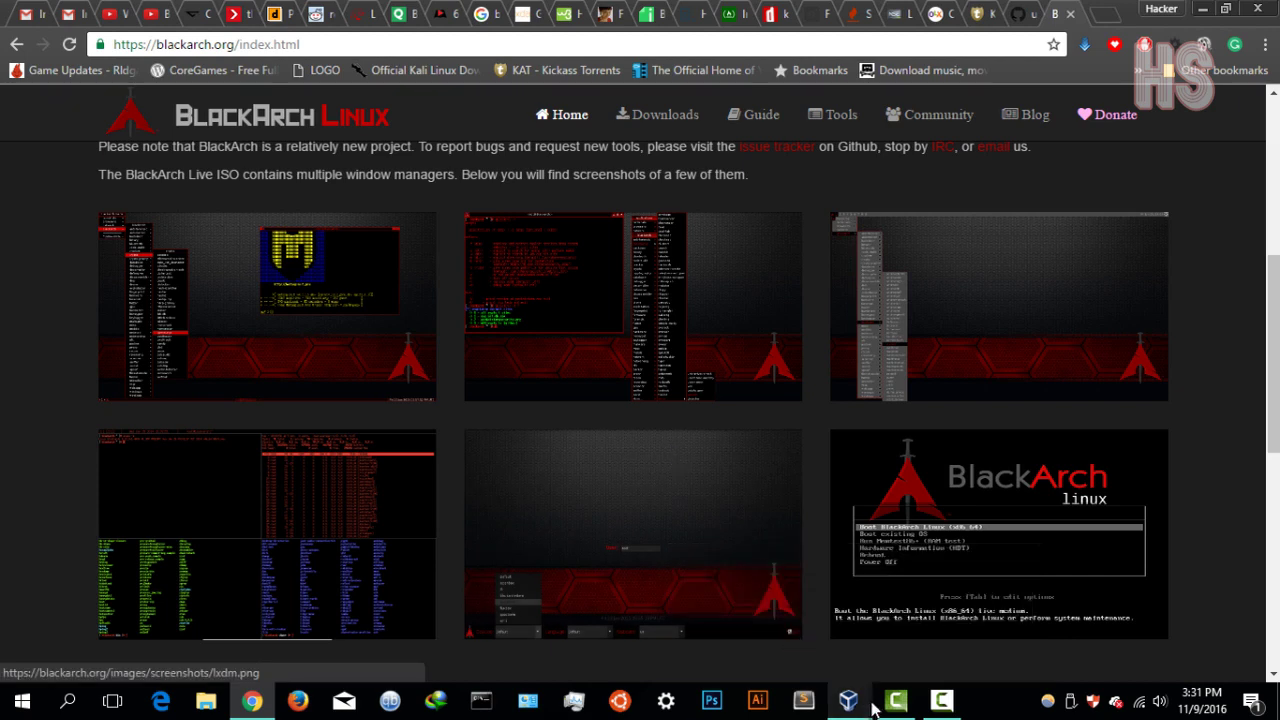
mouse_move(857, 712)
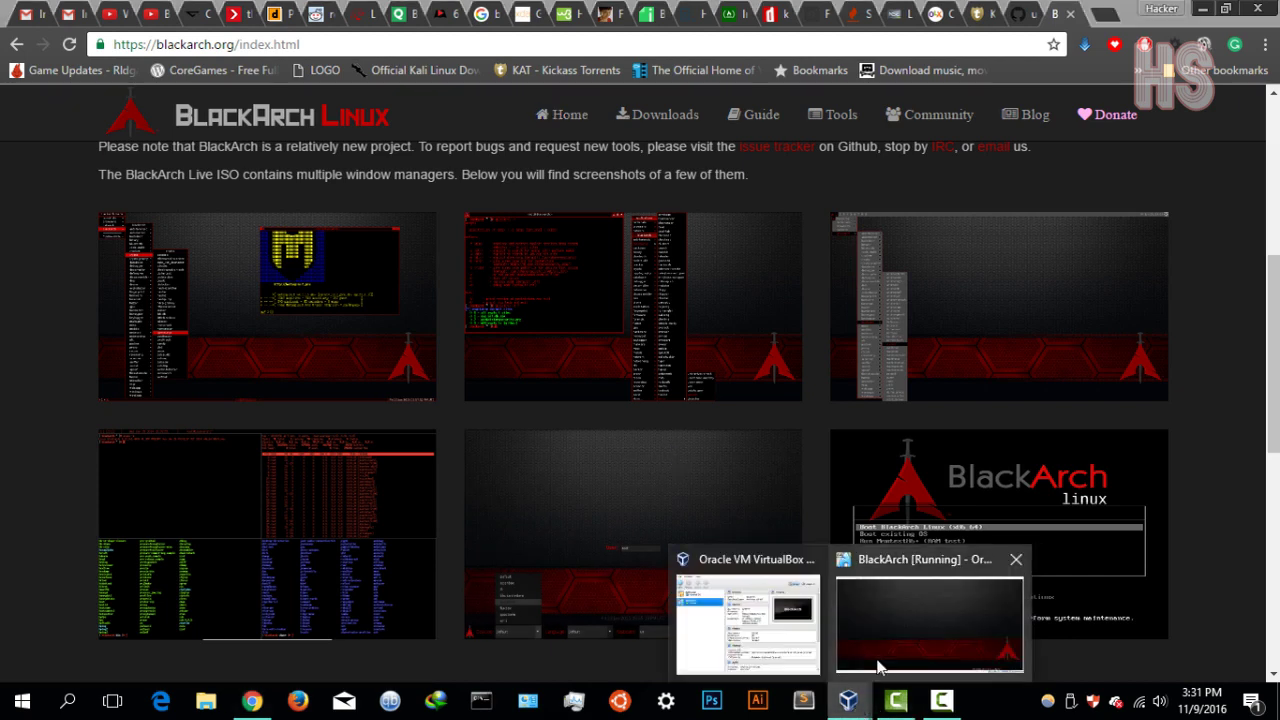
left_click(900, 611)
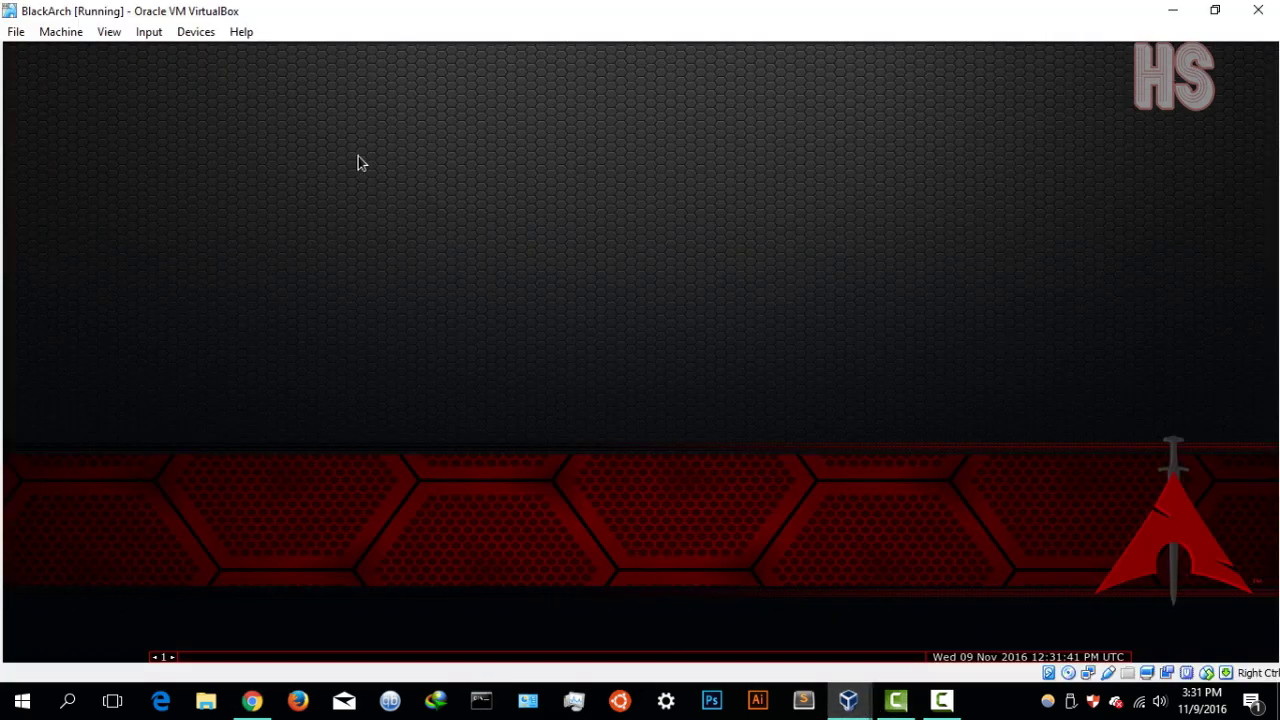
Open two red xterm terminals on the BlackArch desktop
right_click(392, 204)
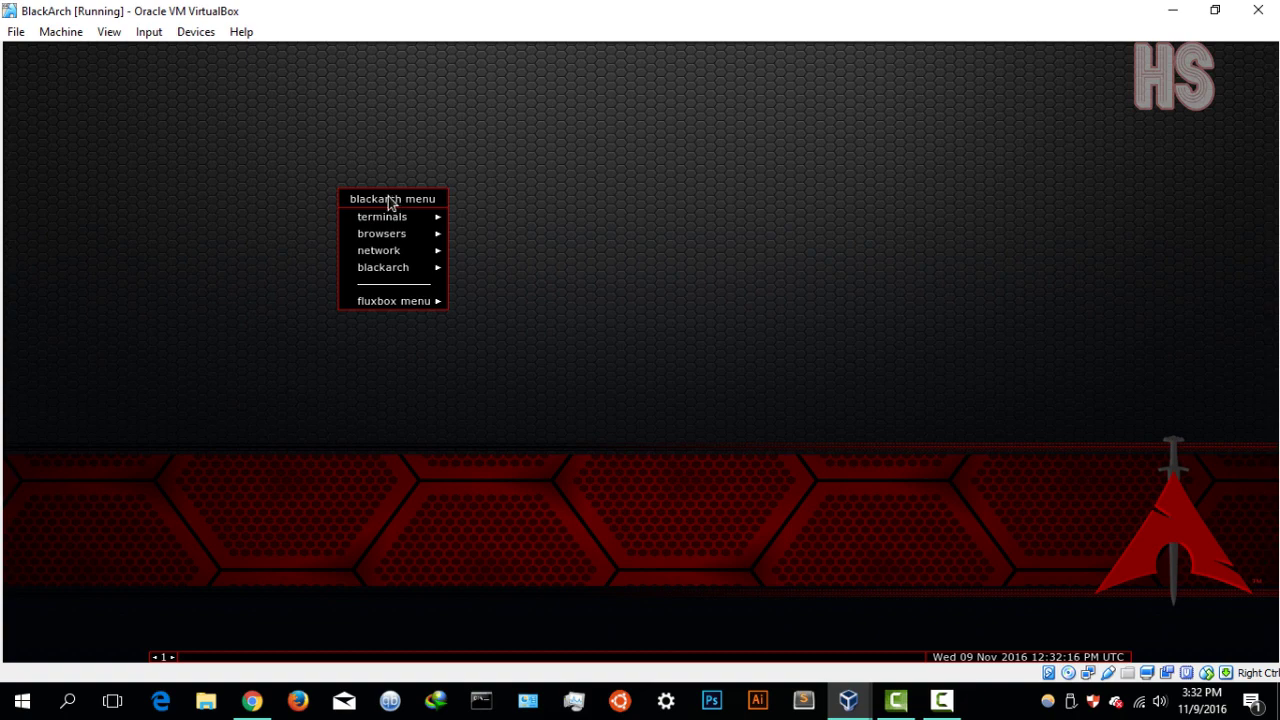
mouse_move(388, 220)
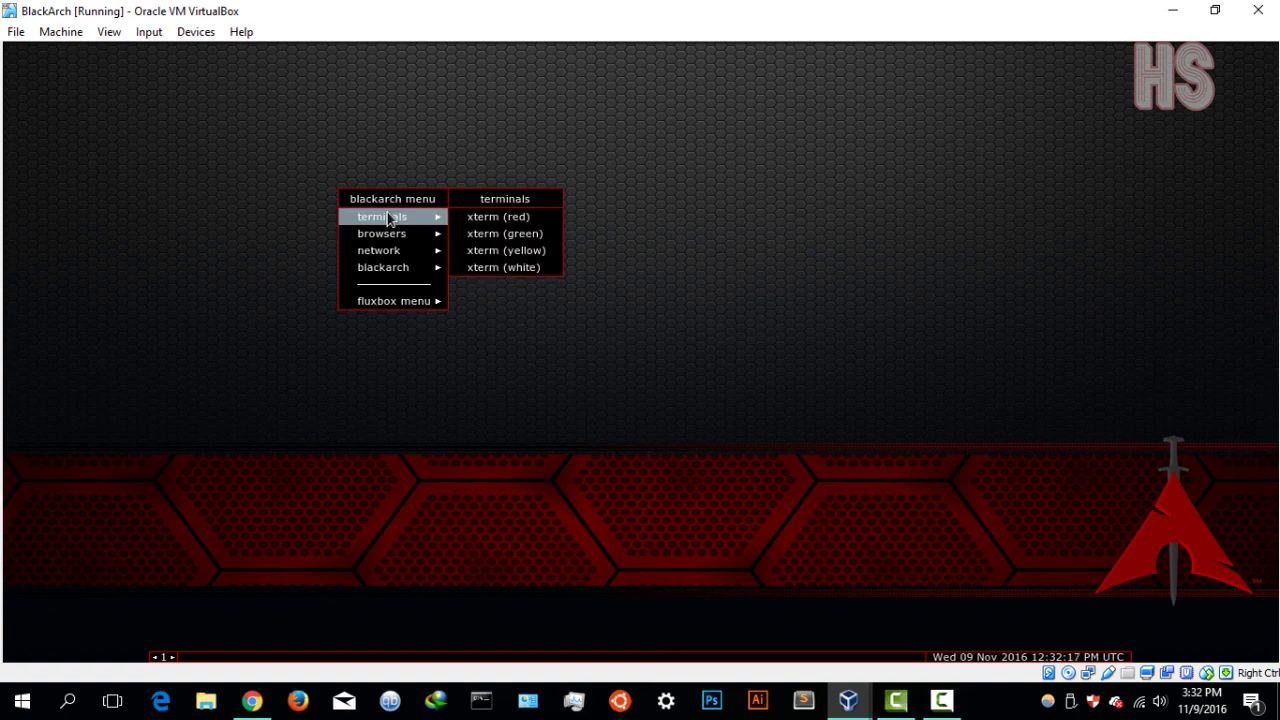
left_click(527, 218)
right_click(815, 140)
mouse_move(845, 155)
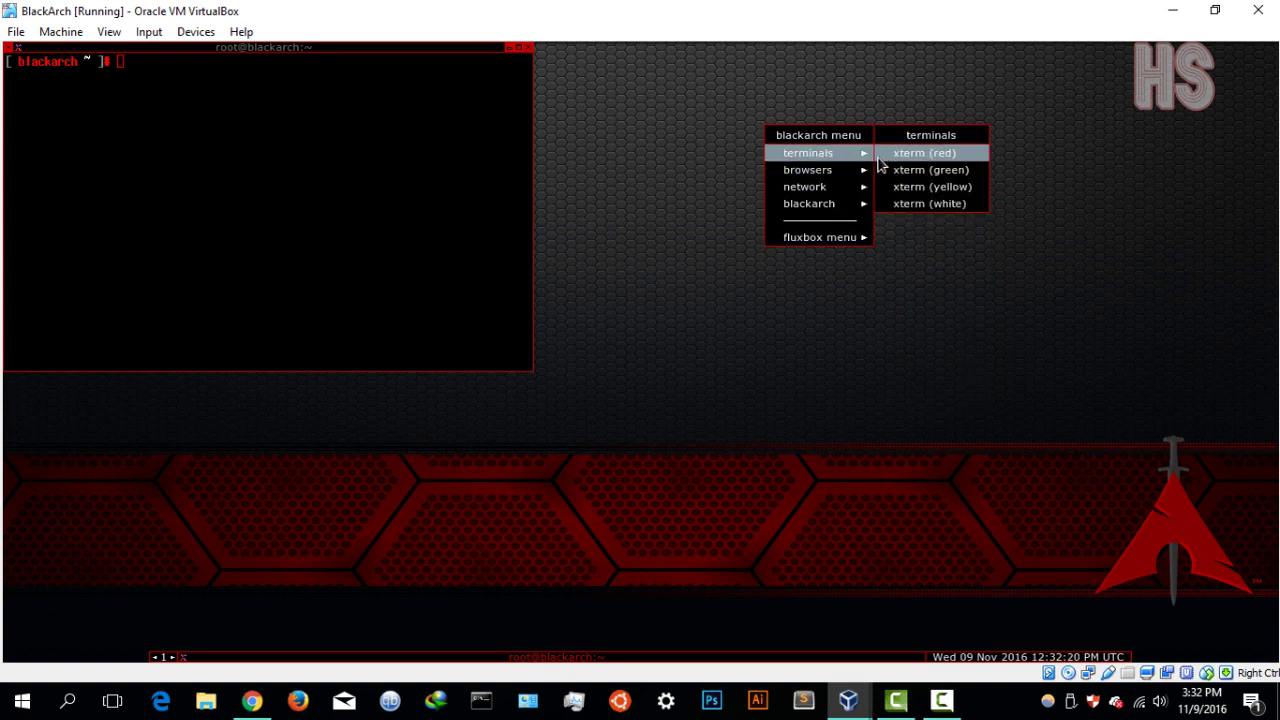
left_click(890, 153)
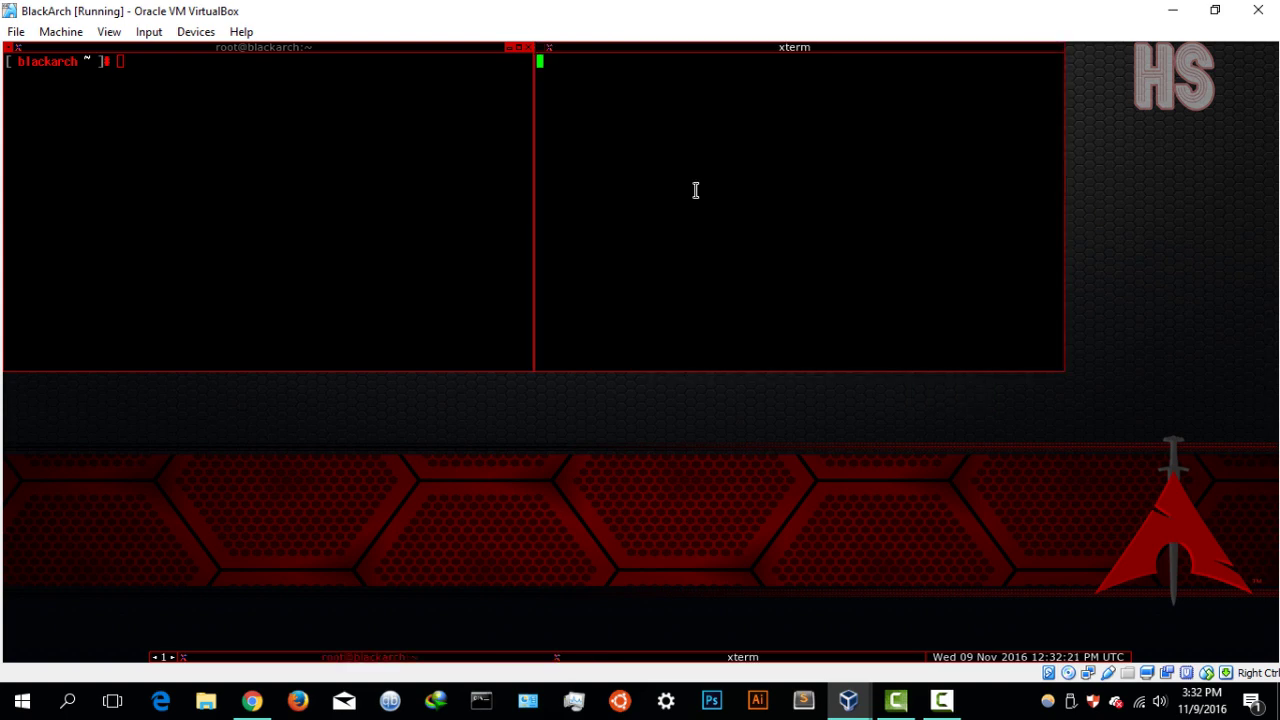
Move the first terminal toward the middle of the desktop and run ifconfig in it
left_click(392, 74)
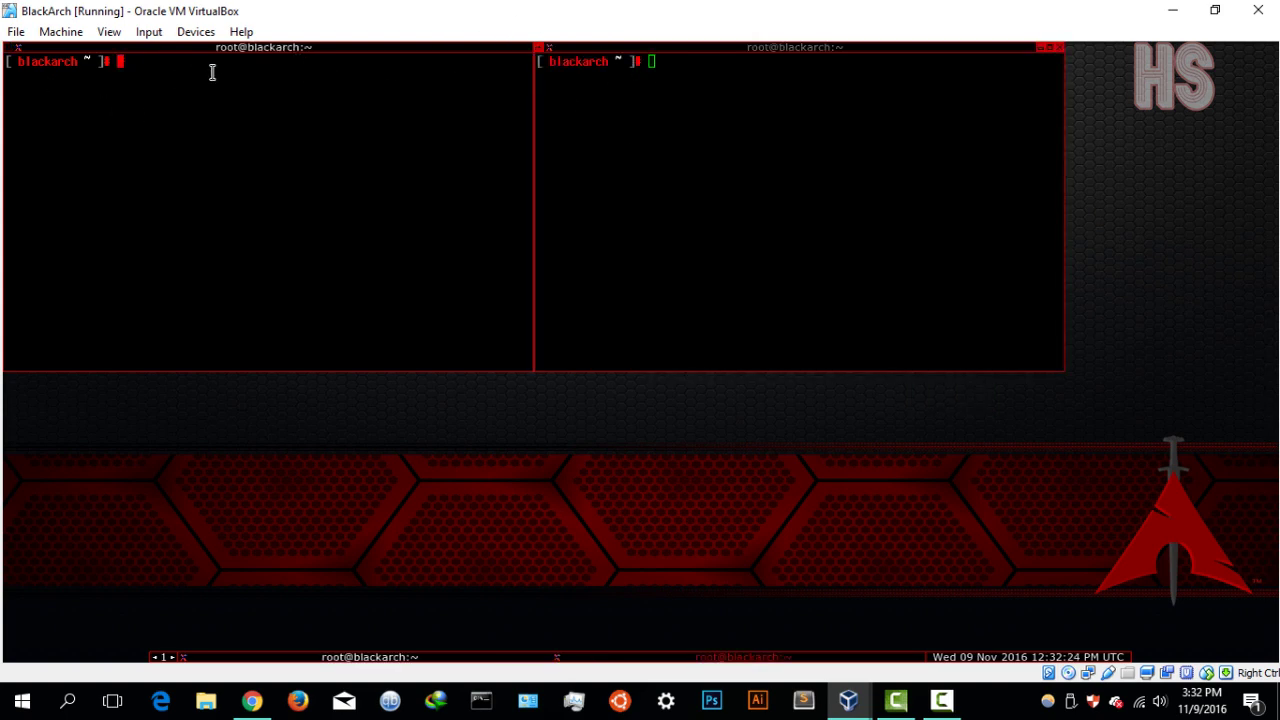
left_click_drag(300, 48, 300, 102)
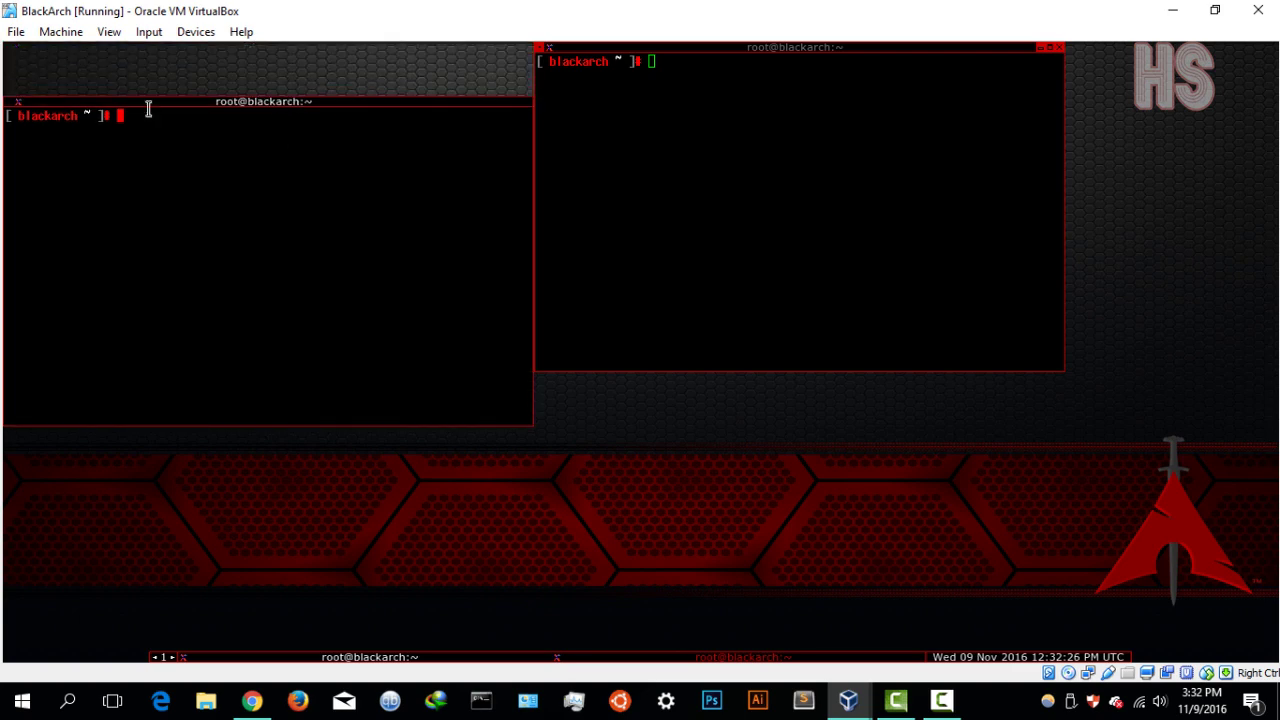
left_click_drag(380, 100, 659, 140)
type("ifcon")
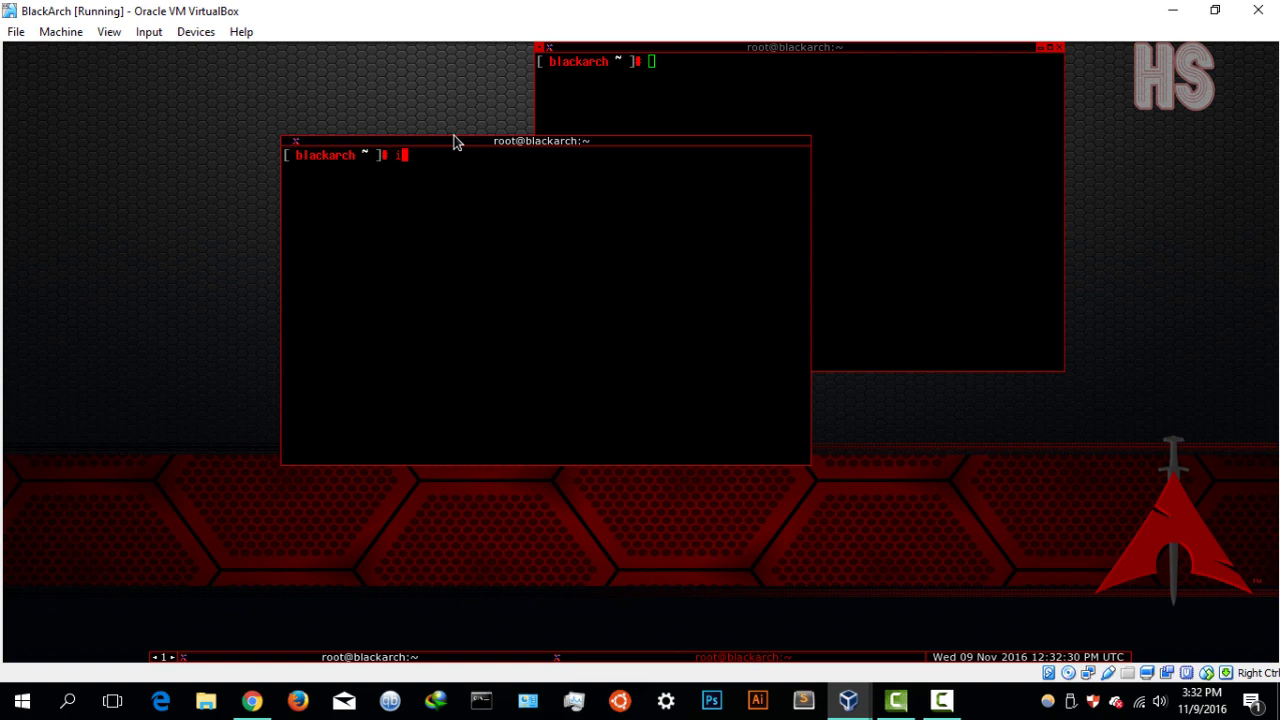
type("fig")
key("Return")
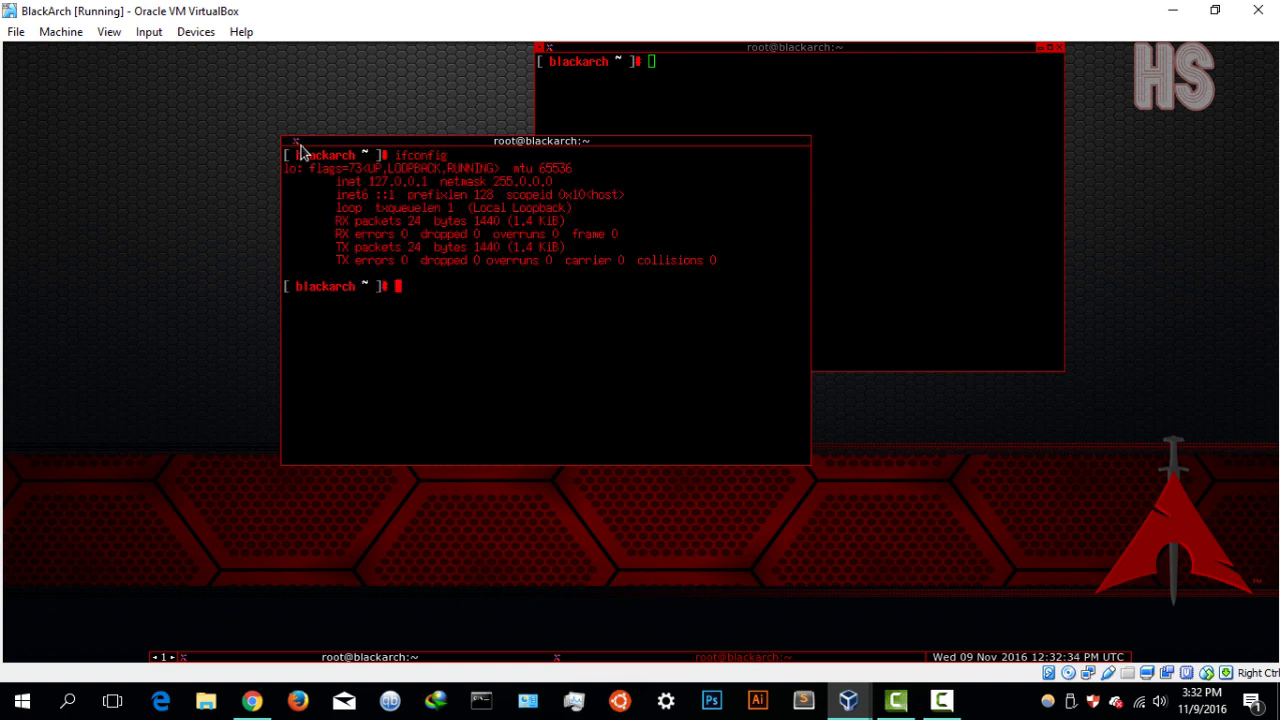
Close both terminal windows and launch Firefox in the virtual machine
left_click(805, 142)
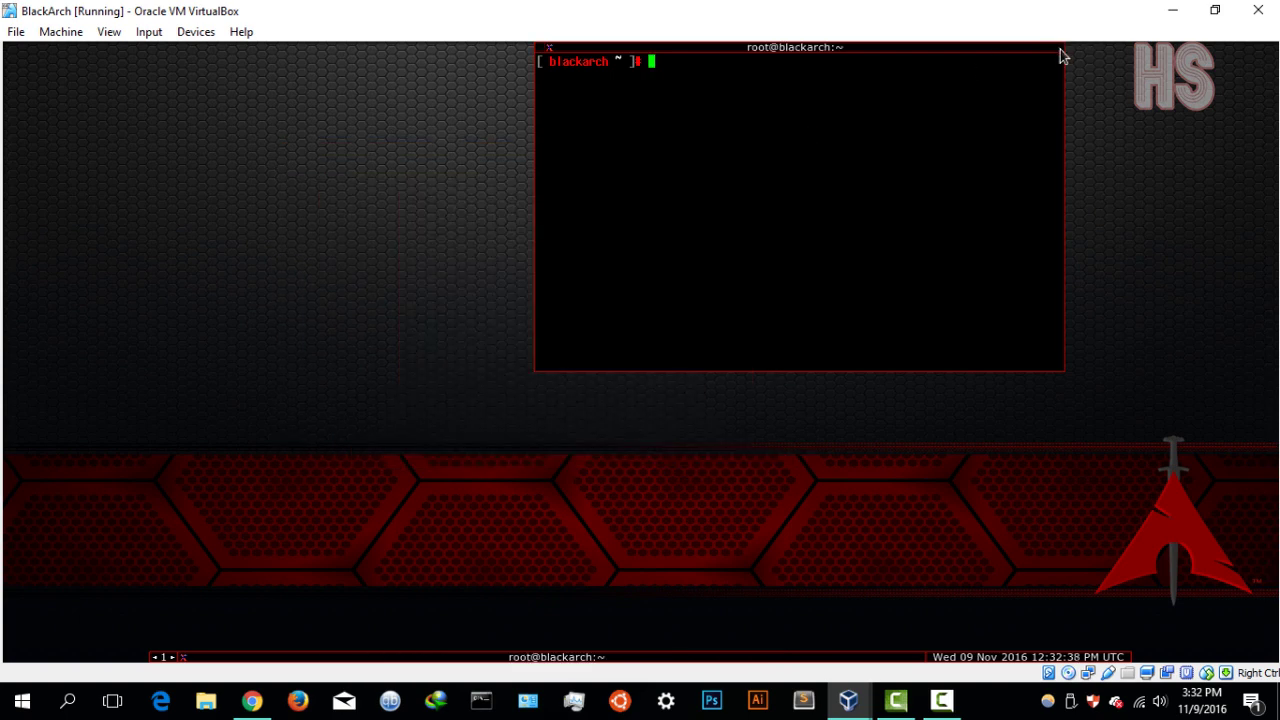
key("ctrl+d")
right_click(559, 230)
mouse_move(552, 262)
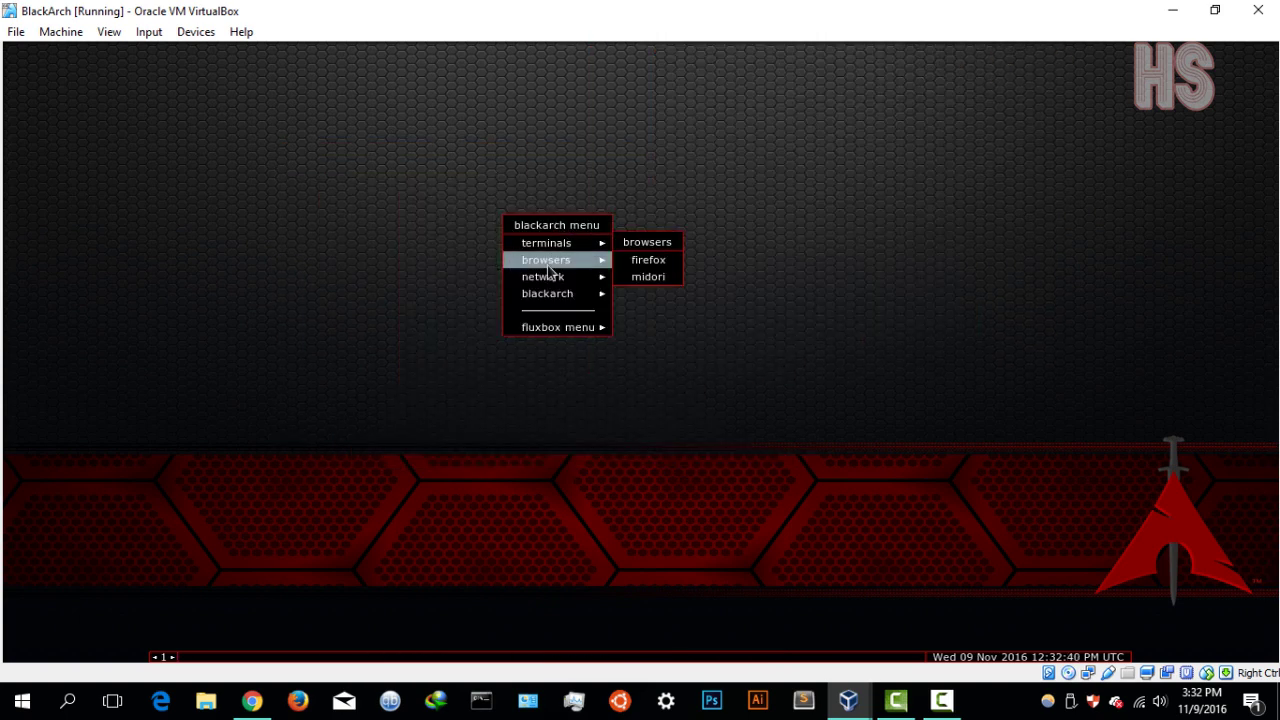
left_click(626, 260)
Look at the network and blackarch entries of the desktop menu, and close the Firefox window with all its tabs
right_click(668, 146)
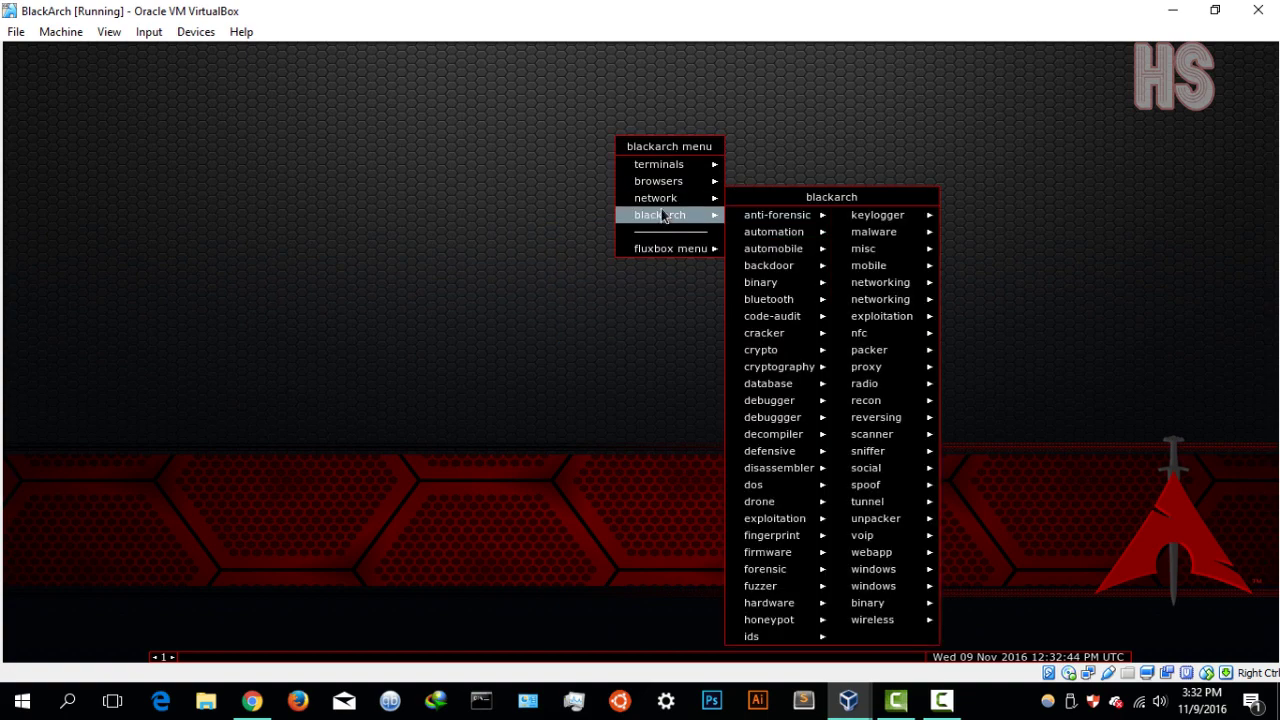
mouse_move(669, 204)
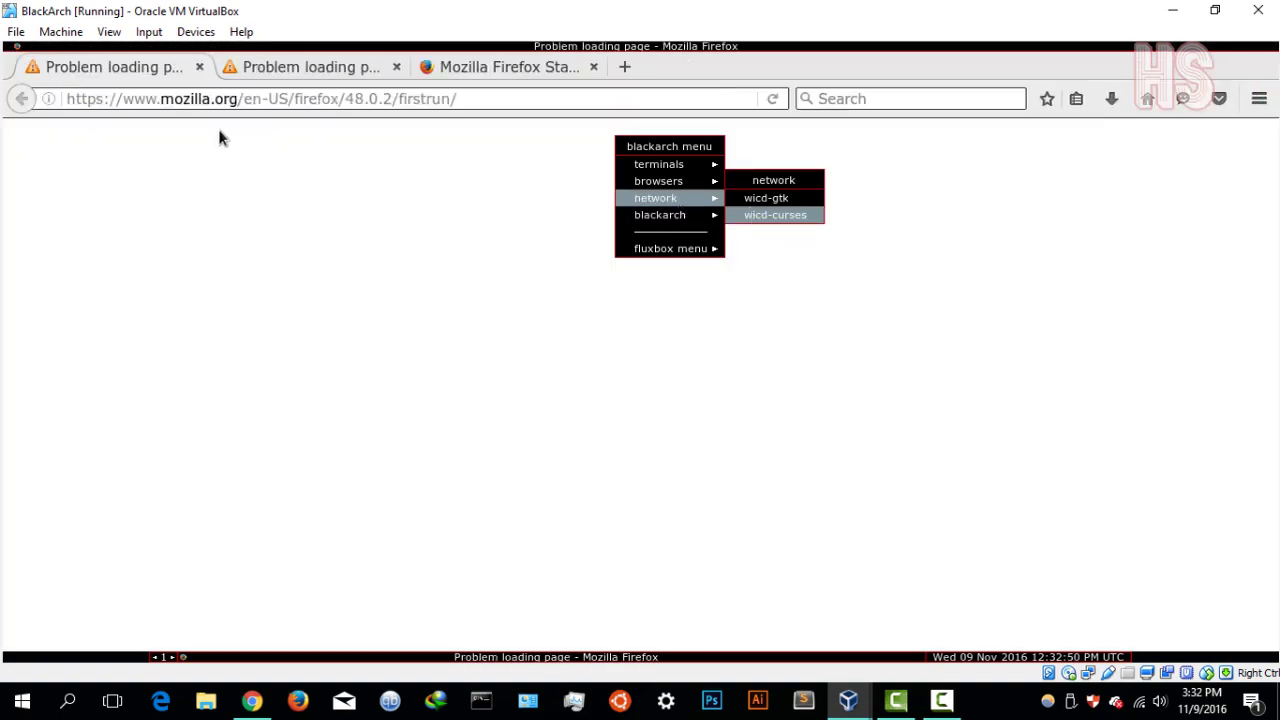
left_click(220, 137)
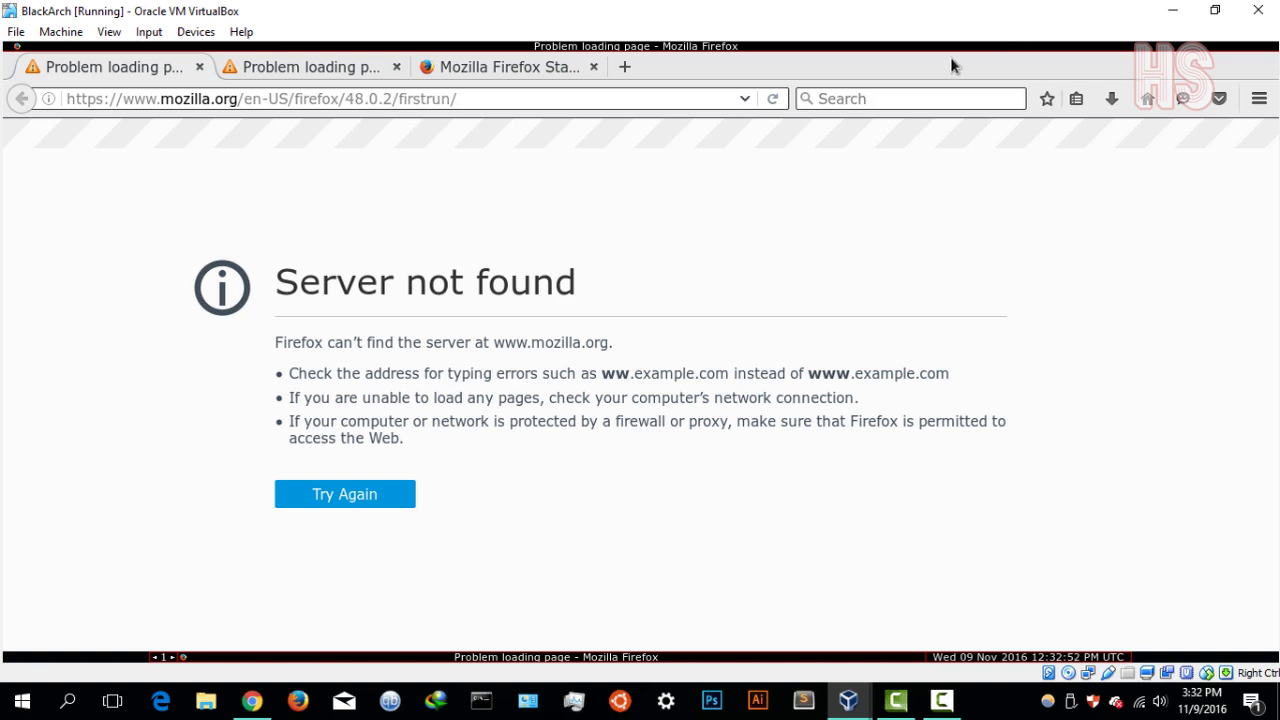
left_click_drag(950, 57, 1138, 80)
left_click(1273, 47)
left_click(860, 391)
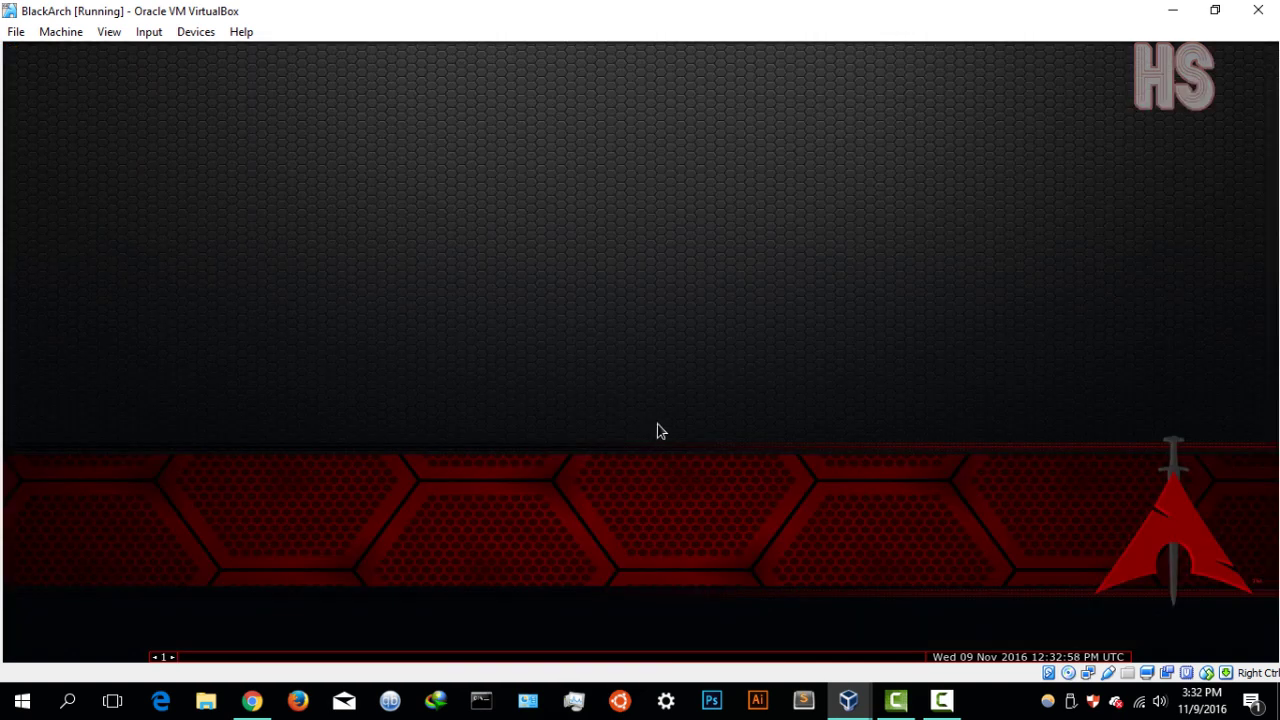
right_click(615, 345)
left_click(980, 660)
left_click(173, 659)
Look through the automation, backdoor and binary tool categories of BlackArch and launch pdfdecompress from the binary tools
right_click(291, 349)
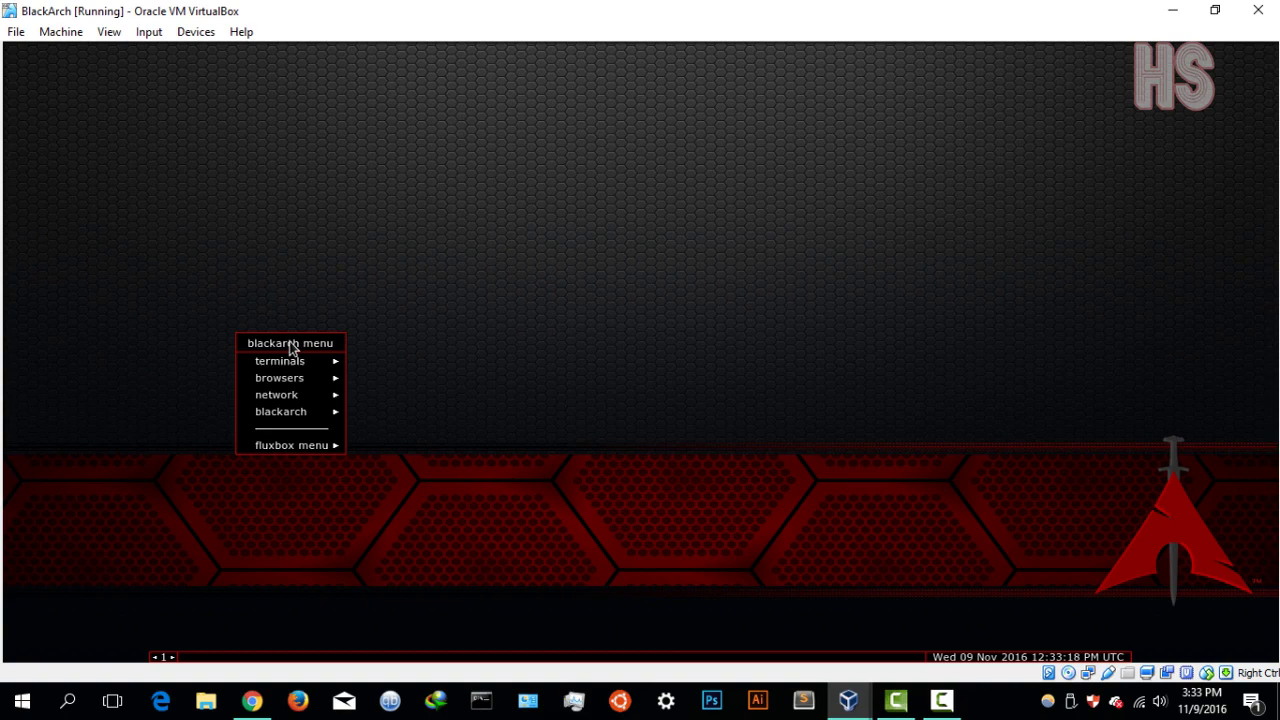
mouse_move(271, 399)
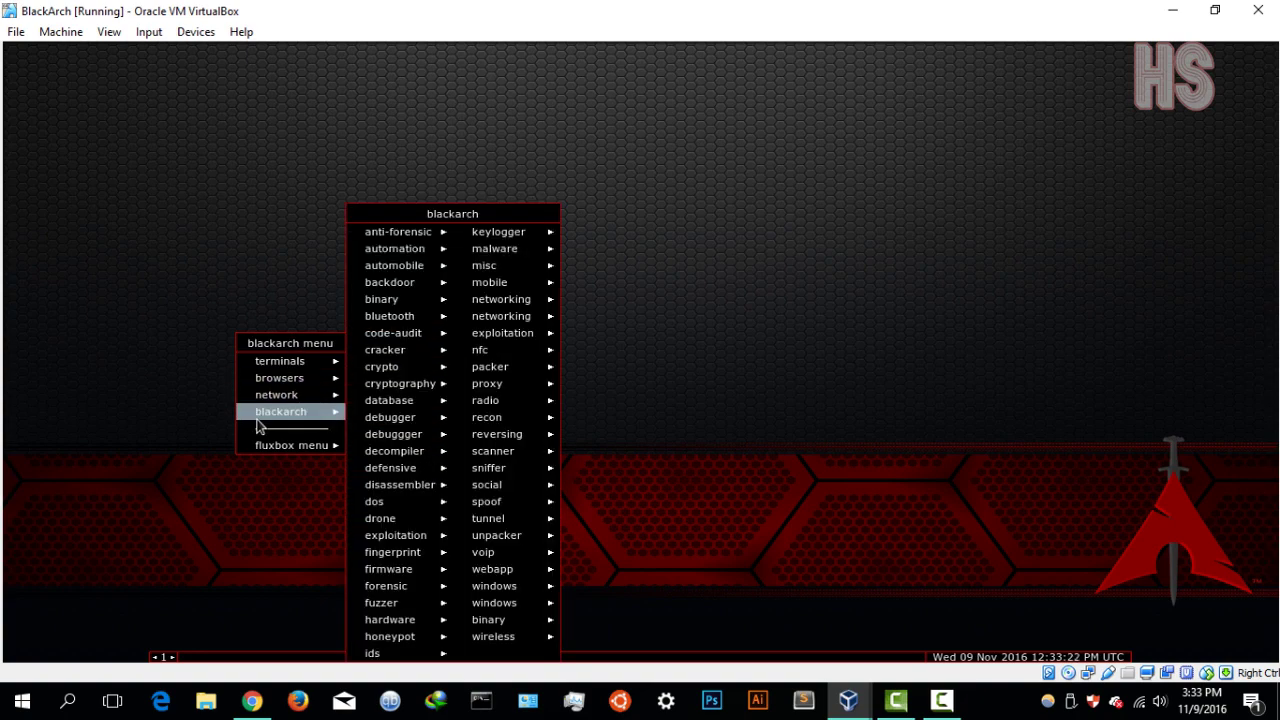
right_click(309, 194)
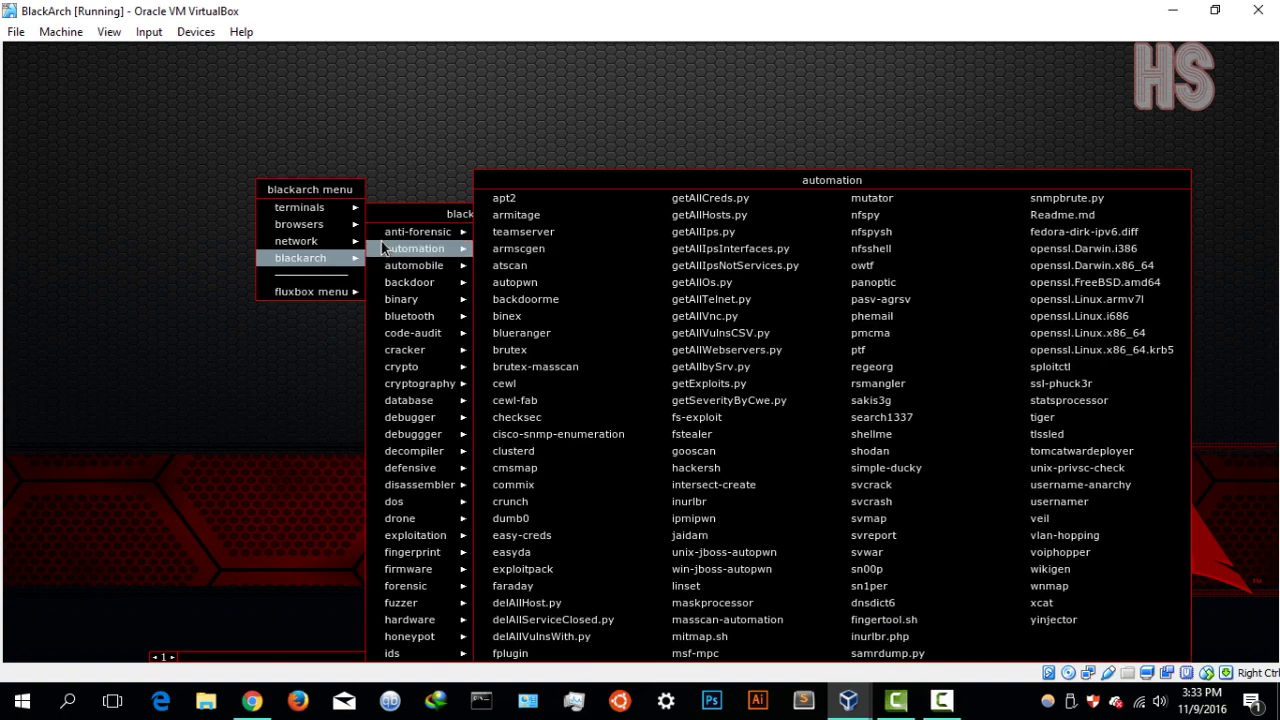
right_click(370, 122)
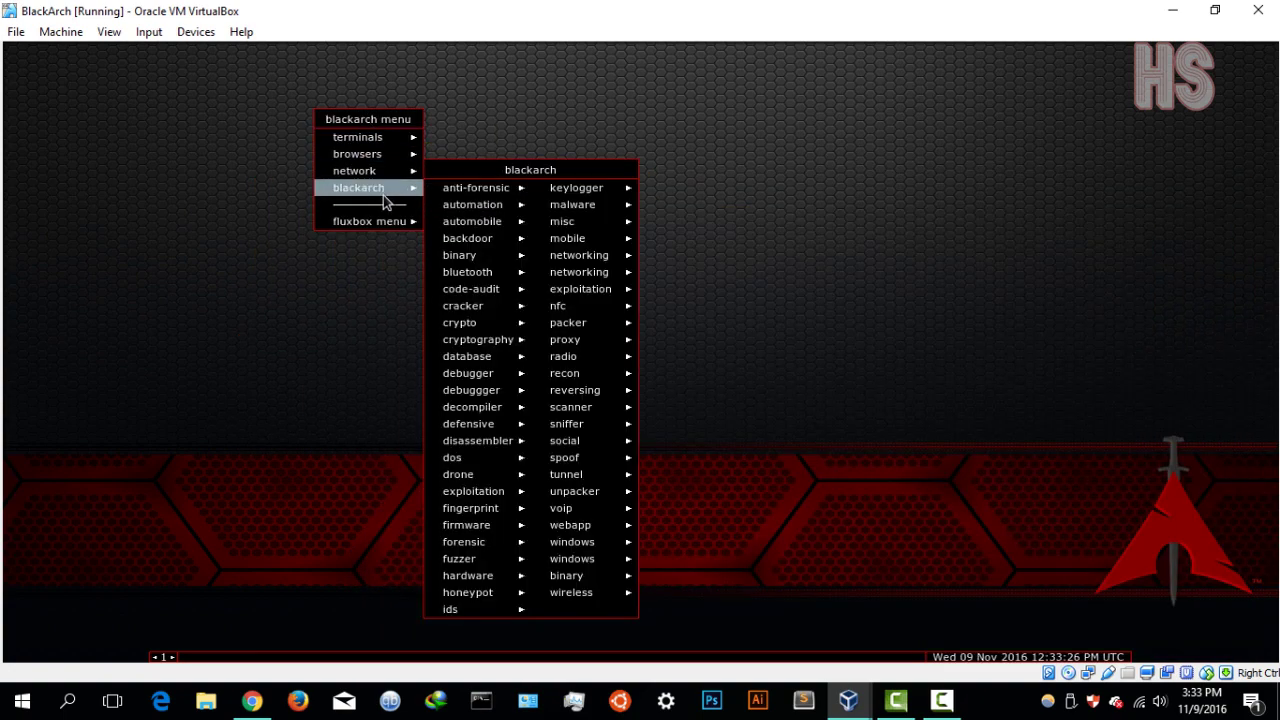
mouse_move(481, 207)
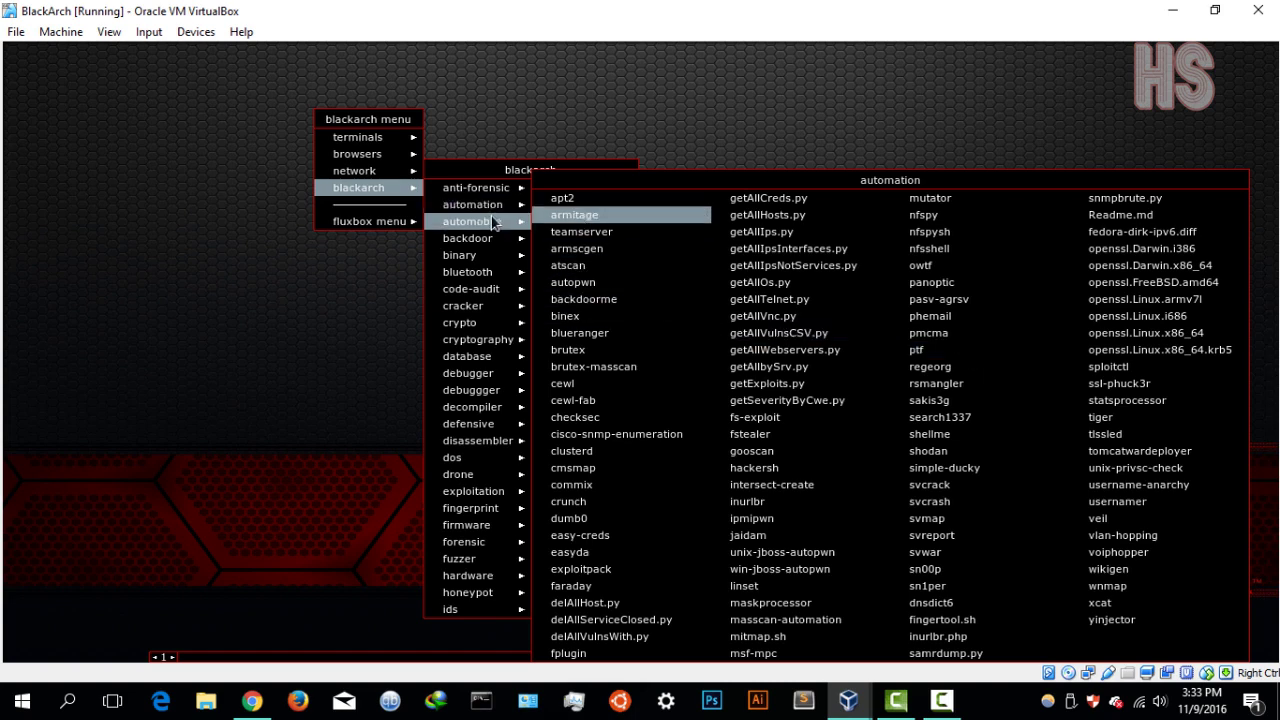
mouse_move(493, 228)
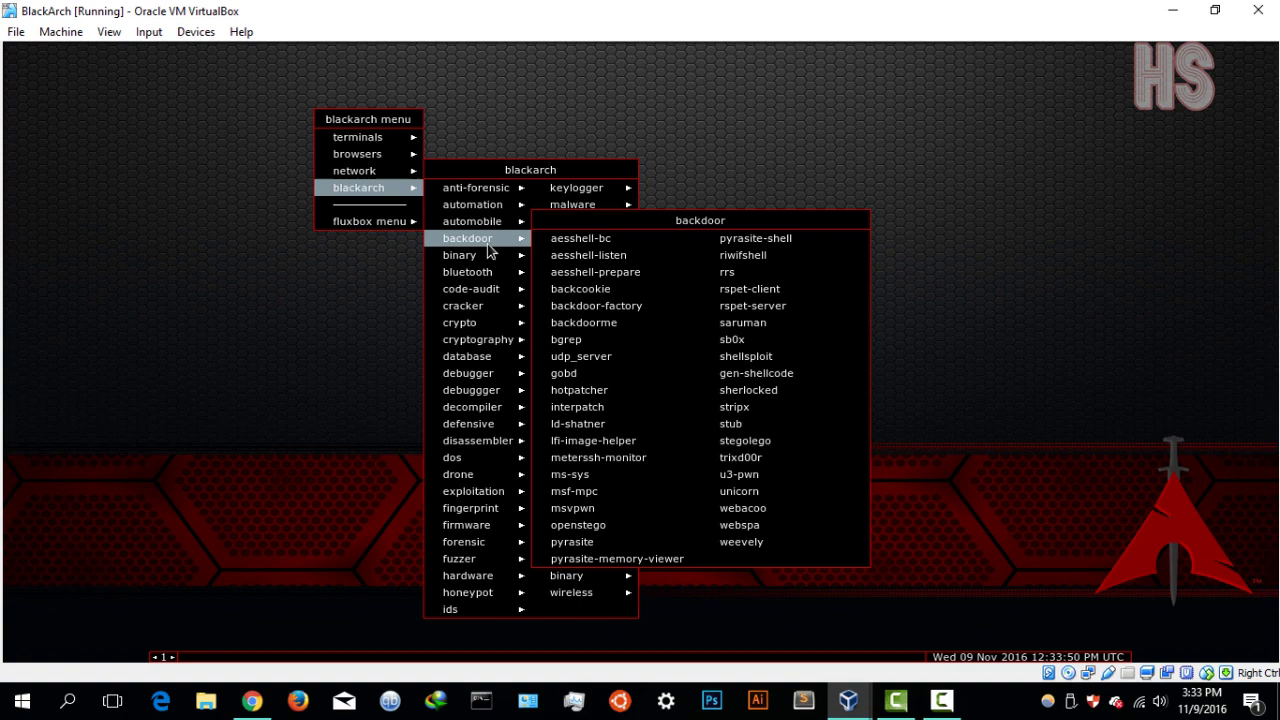
mouse_move(484, 259)
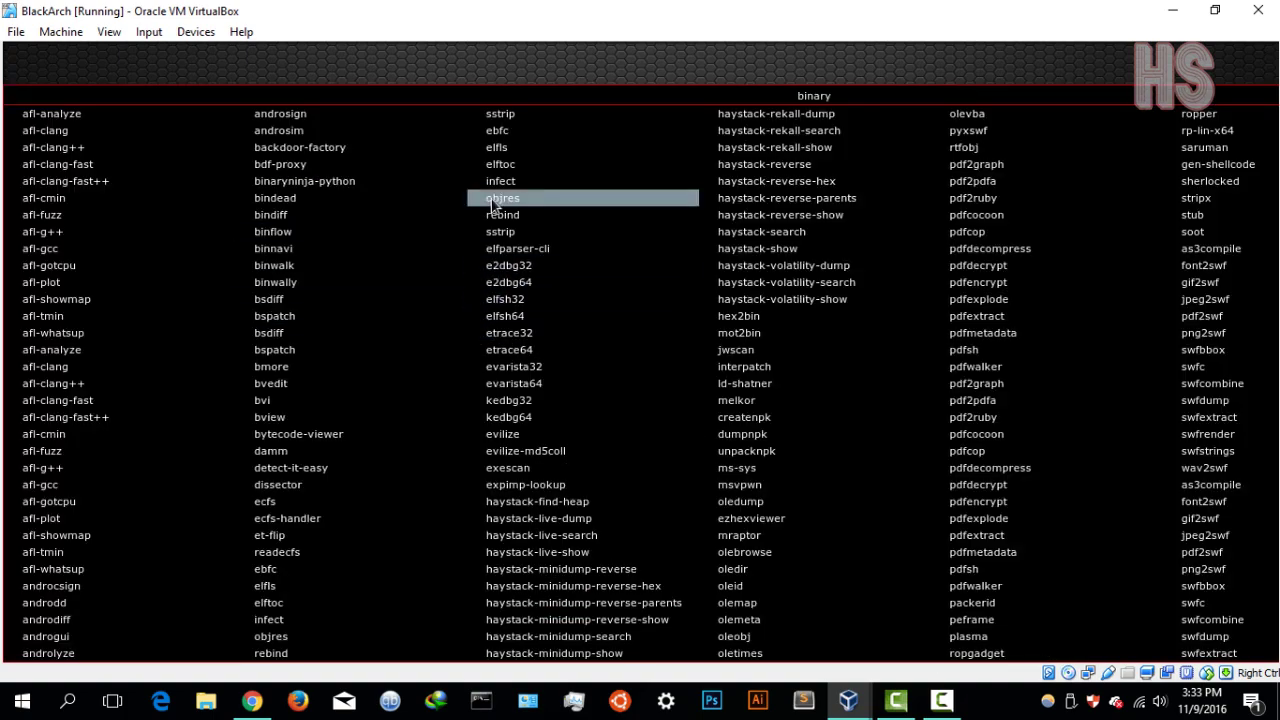
left_click(1063, 248)
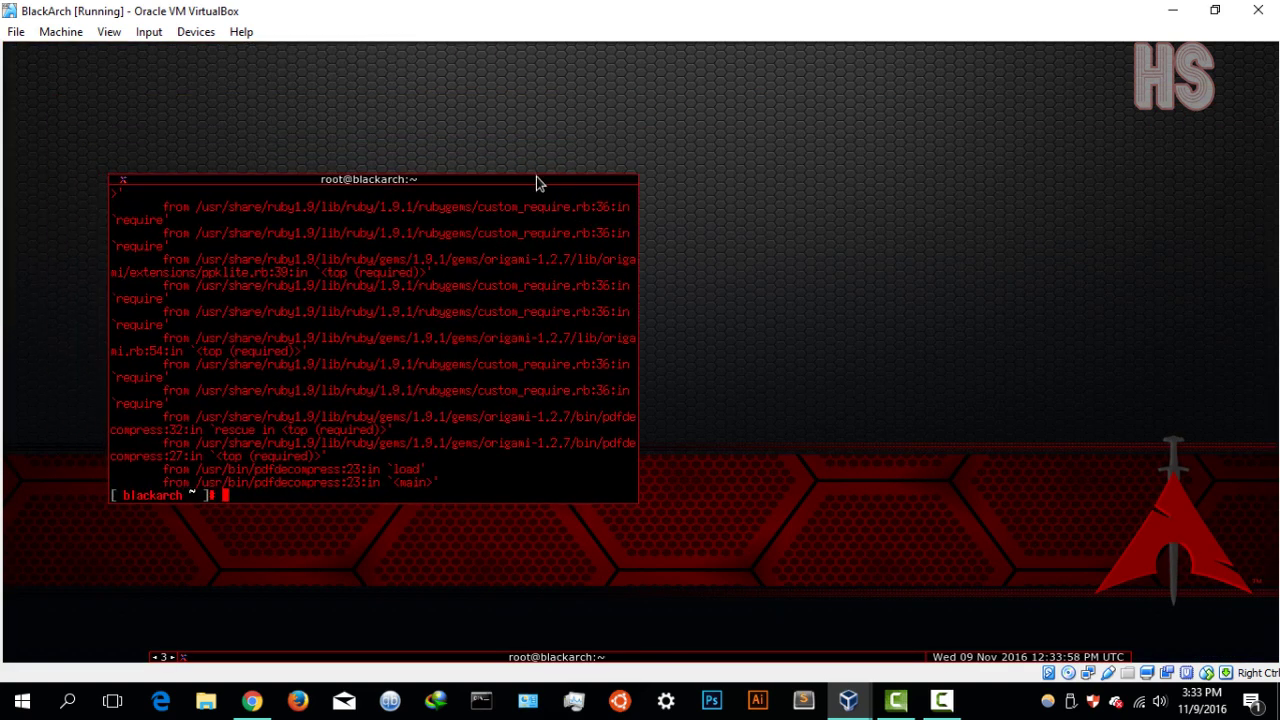
Launch fern from the cracker category of the BlackArch tools
right_click(690, 110)
mouse_move(700, 209)
mouse_move(700, 176)
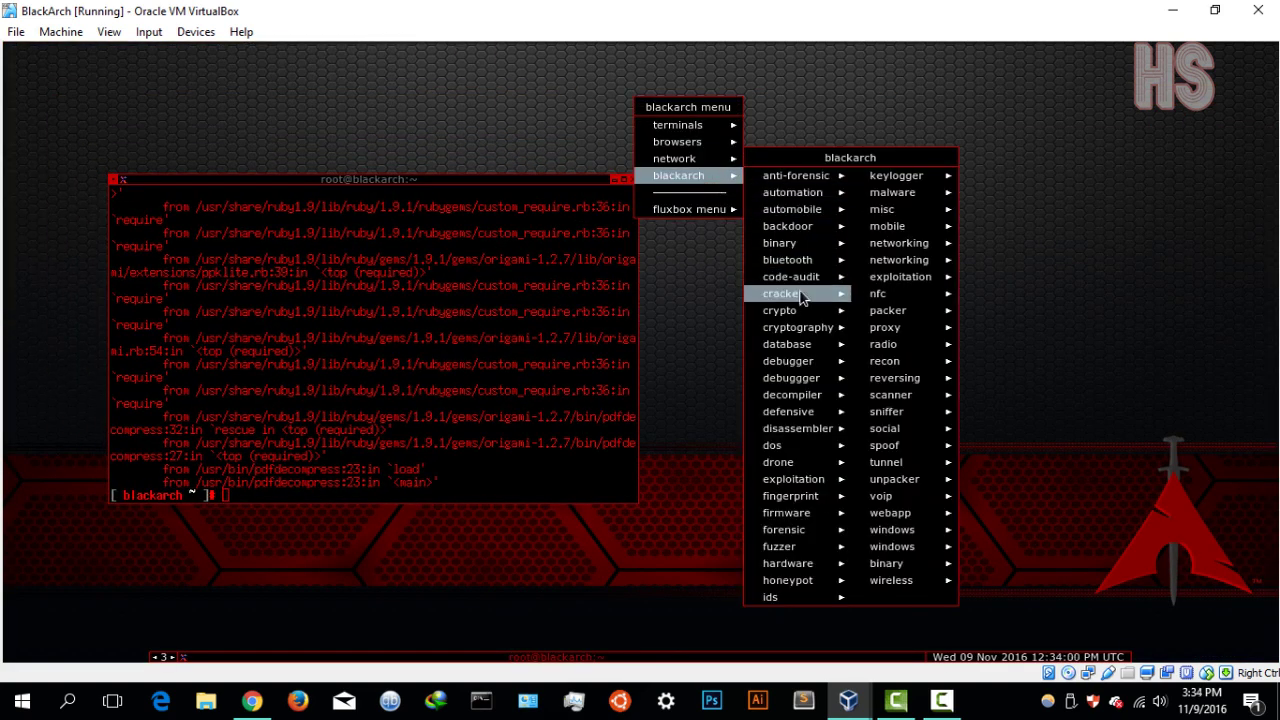
mouse_move(790, 296)
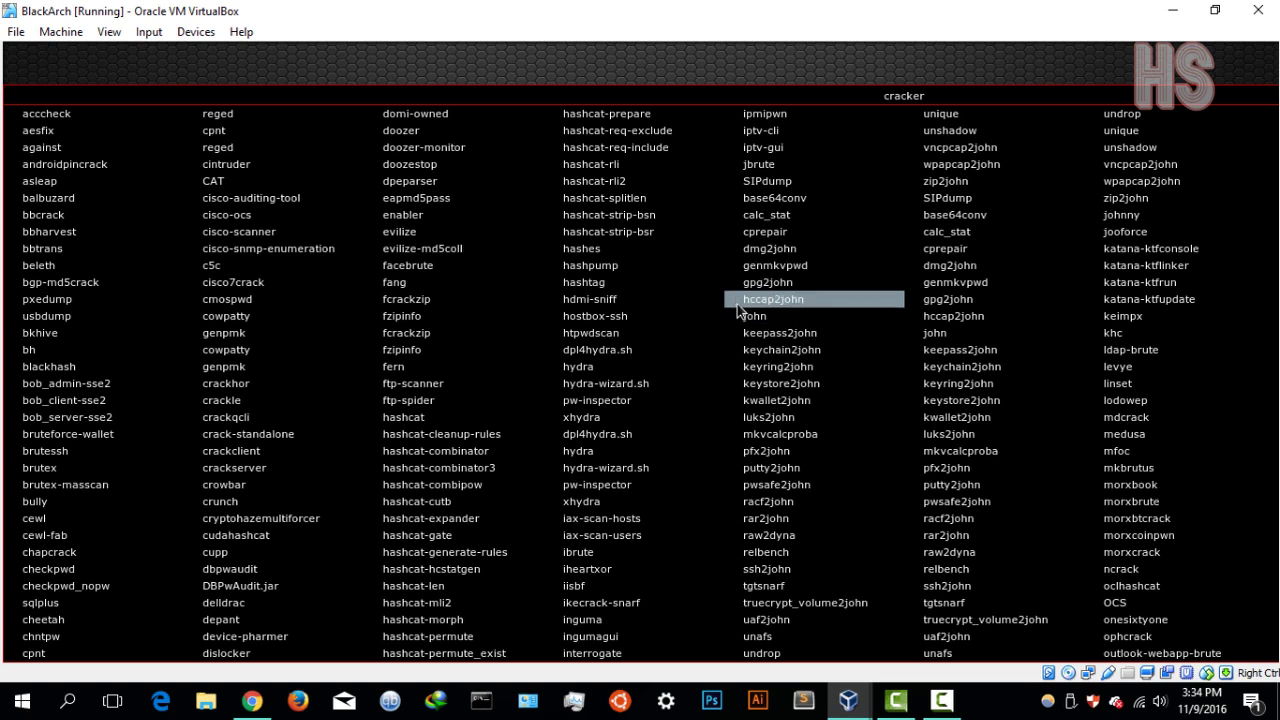
left_click(430, 367)
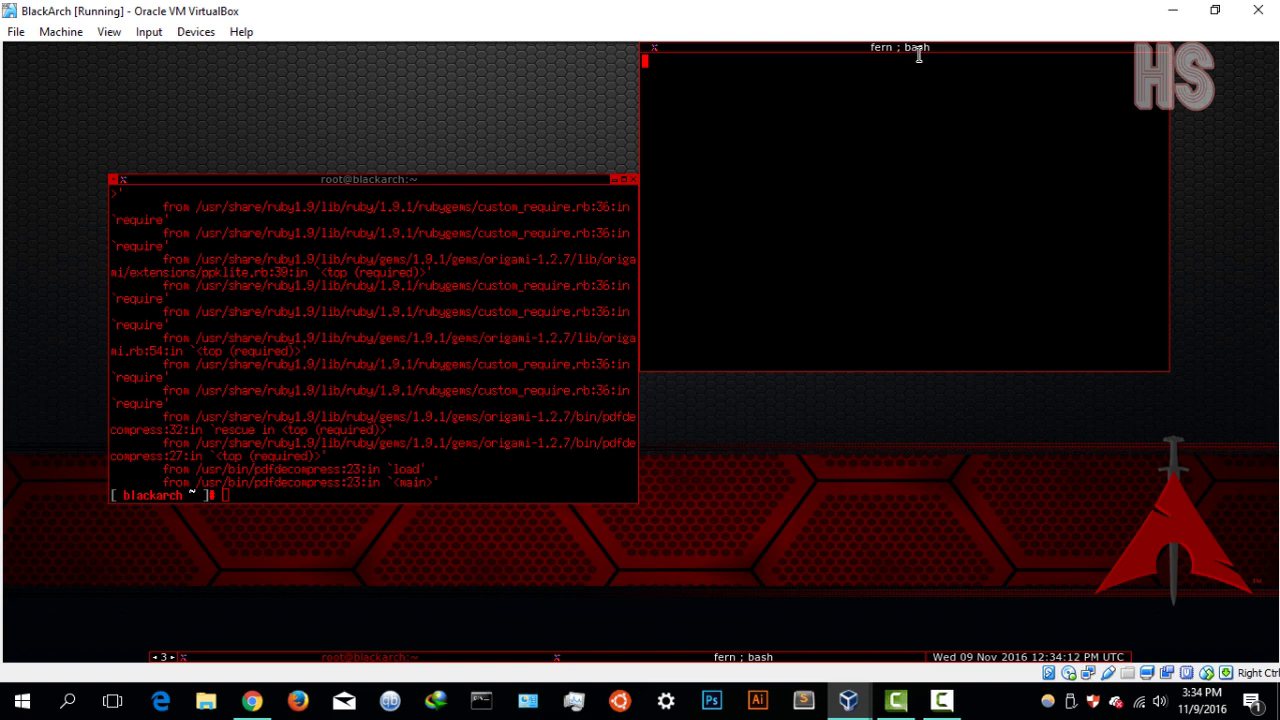
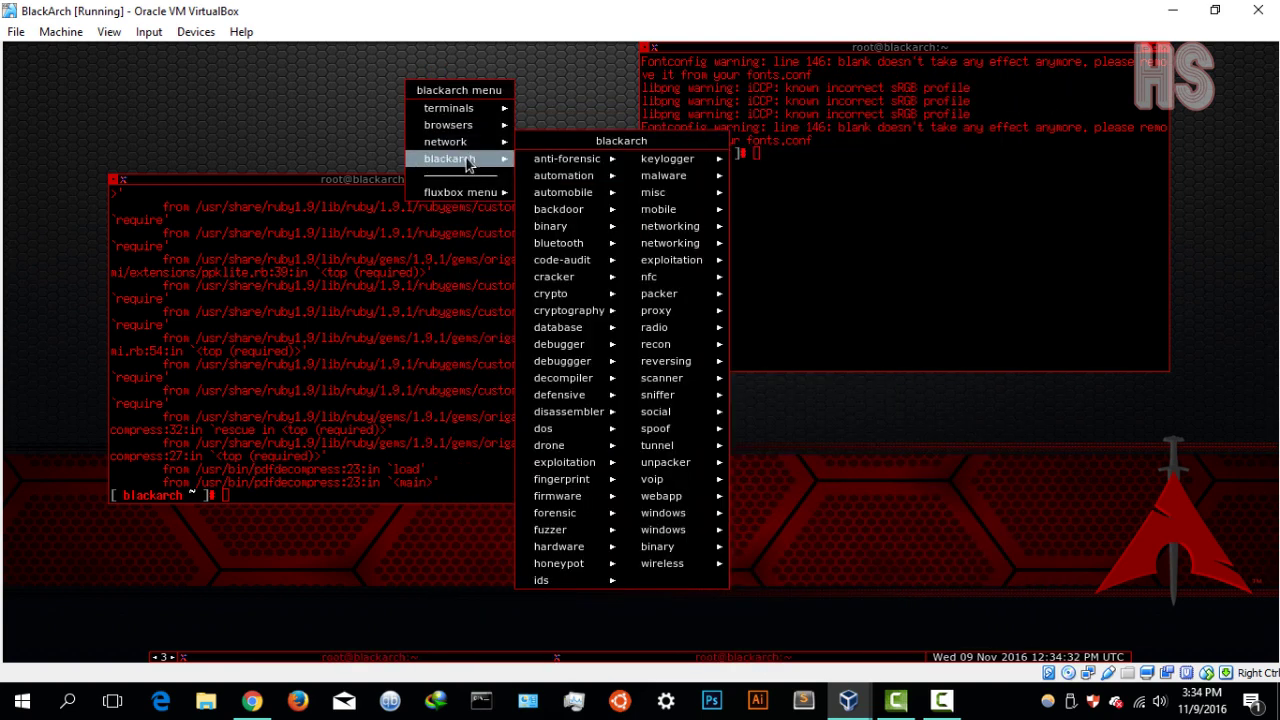
Look at the tools in the BlackArch proxy category, and close the pdfdecompress and fern terminal windows
mouse_move(658, 316)
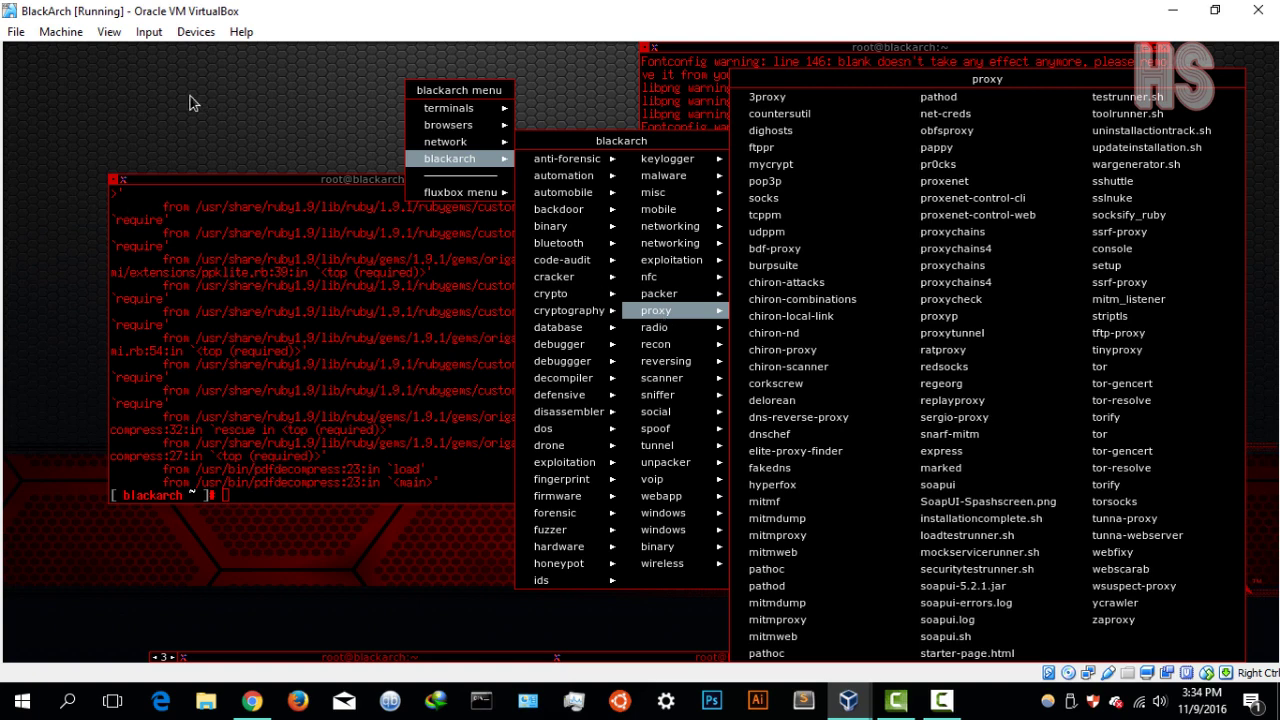
left_click(276, 82)
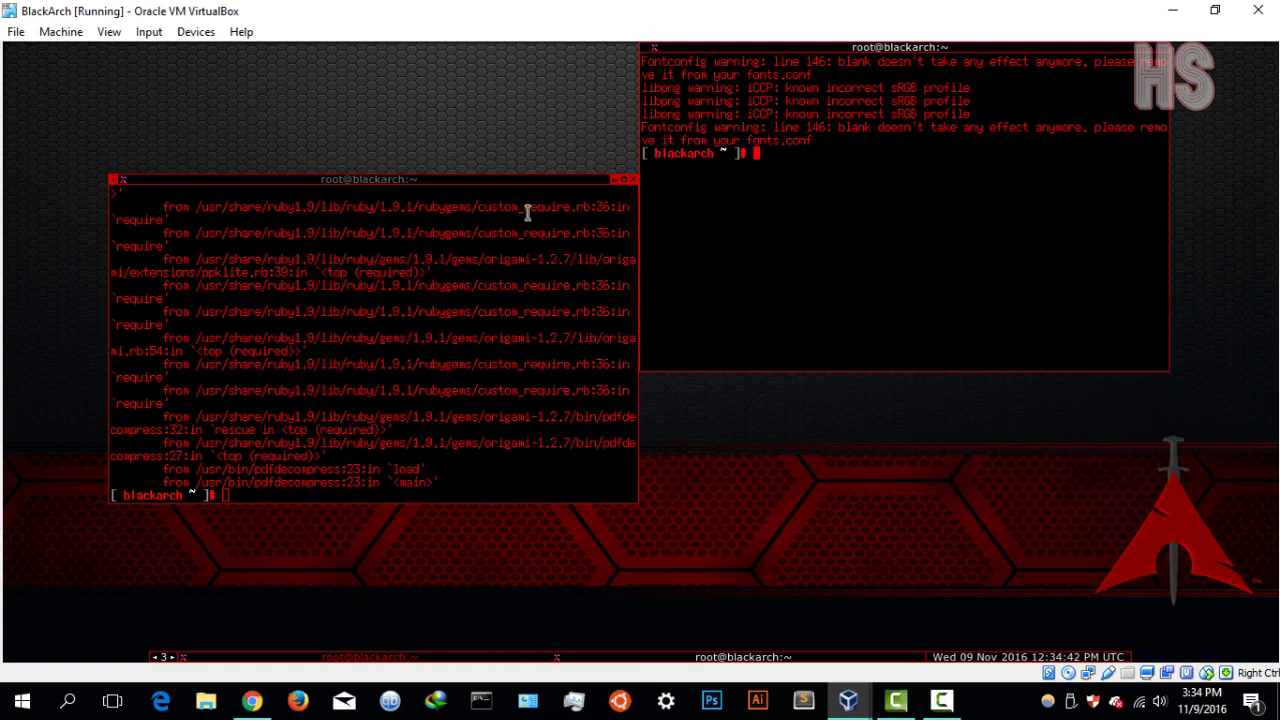
left_click(638, 188)
key("ctrl+d")
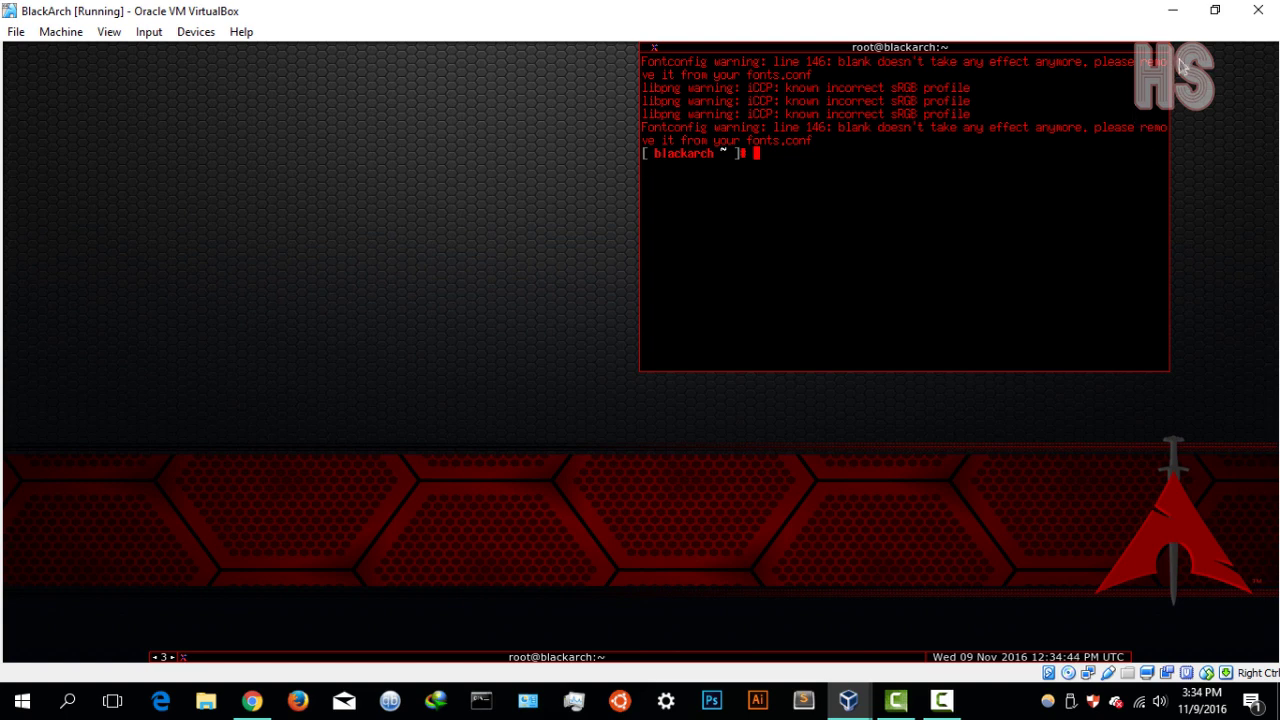
key("ctrl+d")
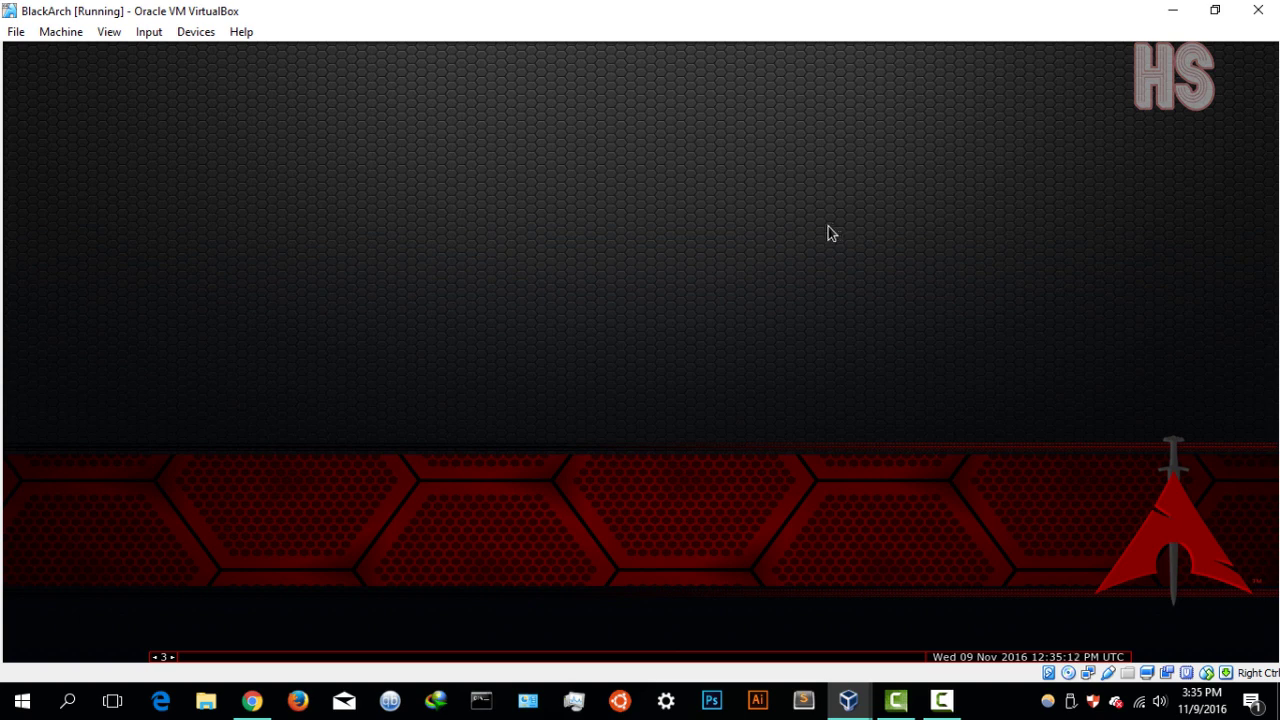
Look through the disassembler and debuggger tool categories of BlackArch
right_click(688, 281)
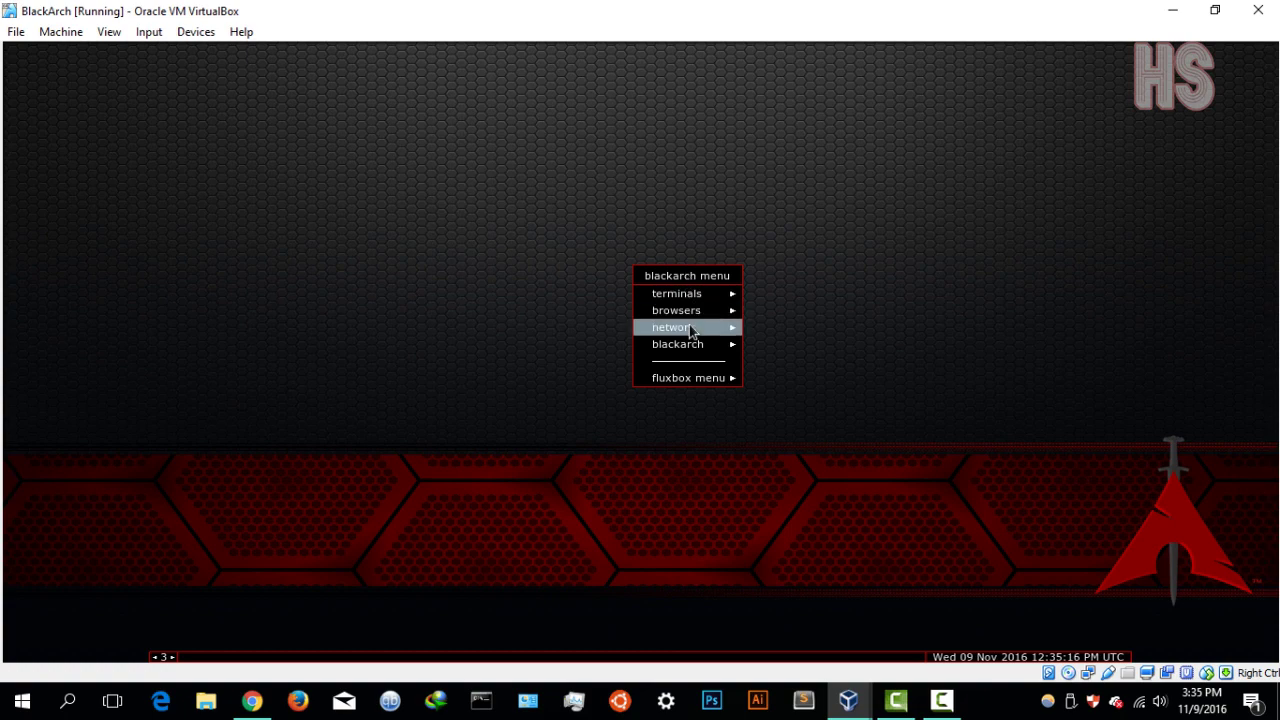
mouse_move(712, 345)
mouse_move(837, 494)
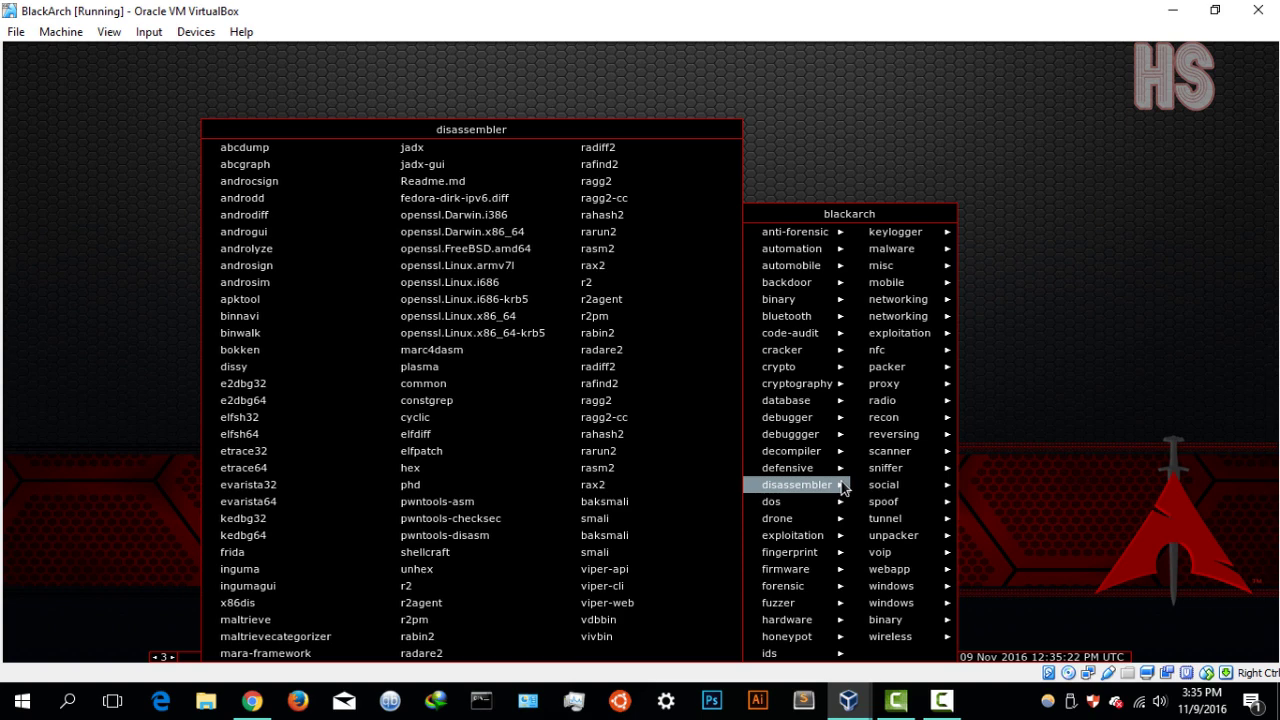
mouse_move(810, 434)
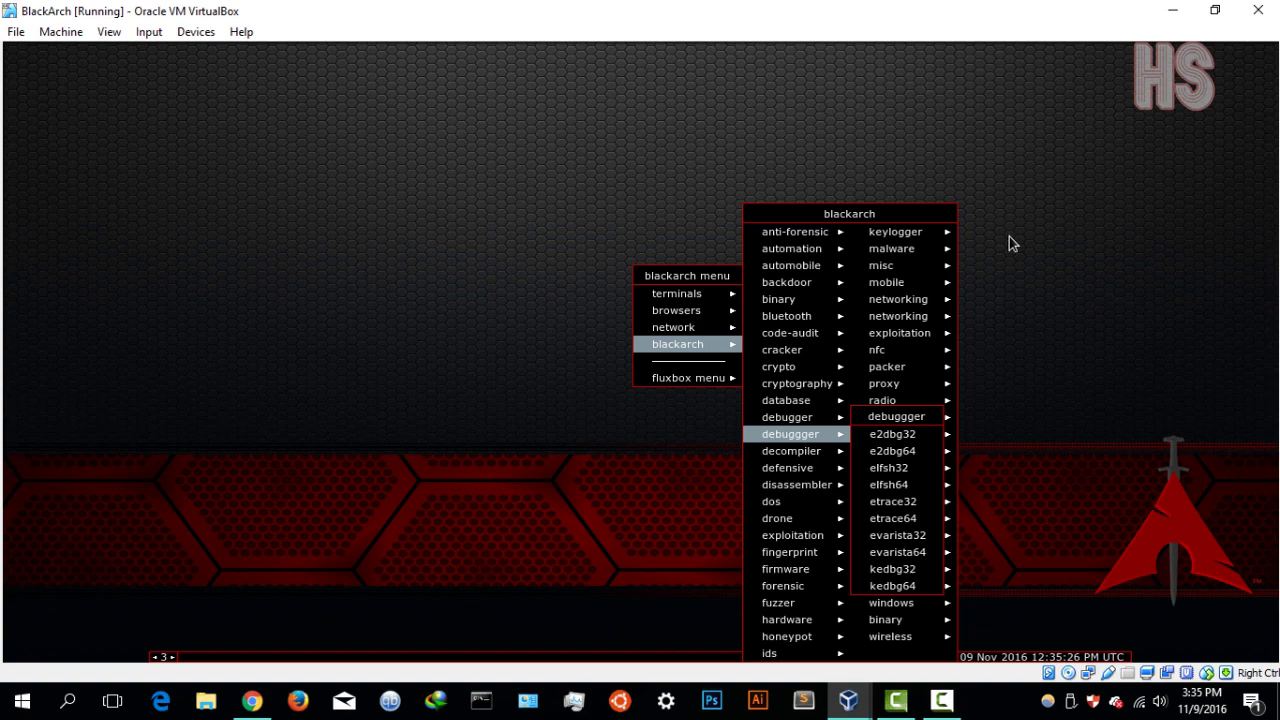
right_click(1003, 241)
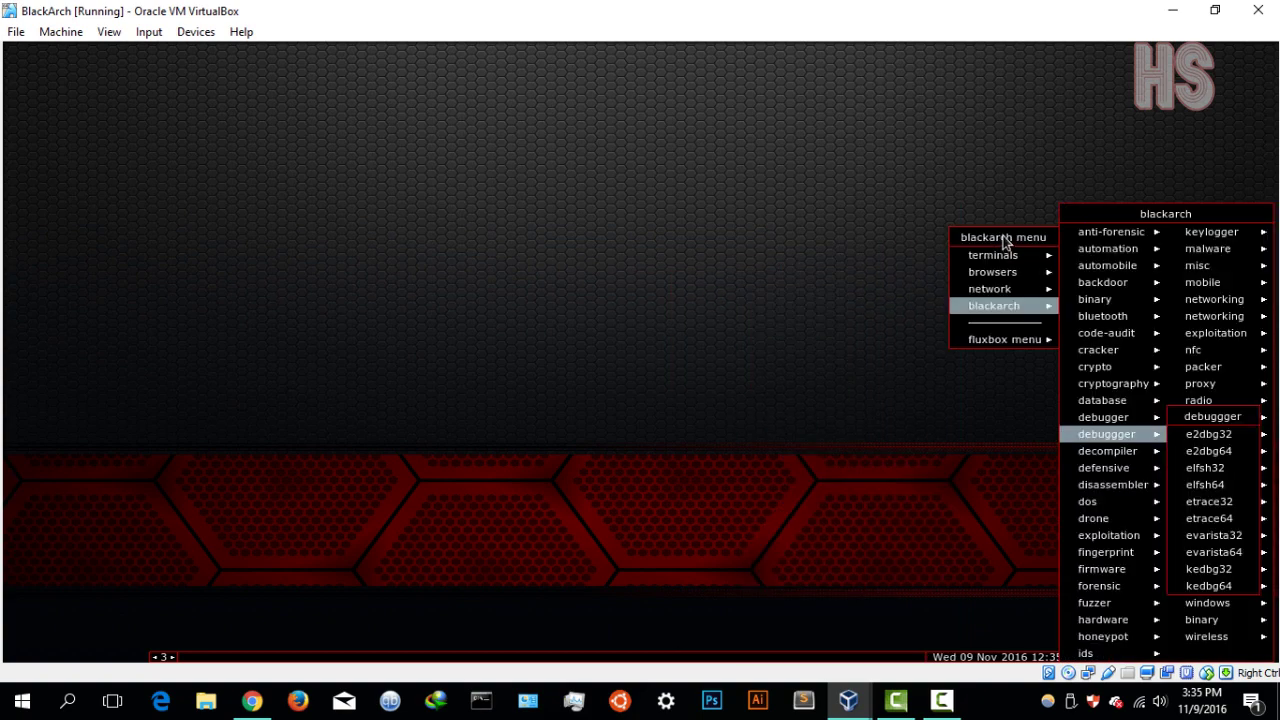
Look through the Fluxbox configuration options, including the Focus Model settings, and the available system styles
right_click(699, 254)
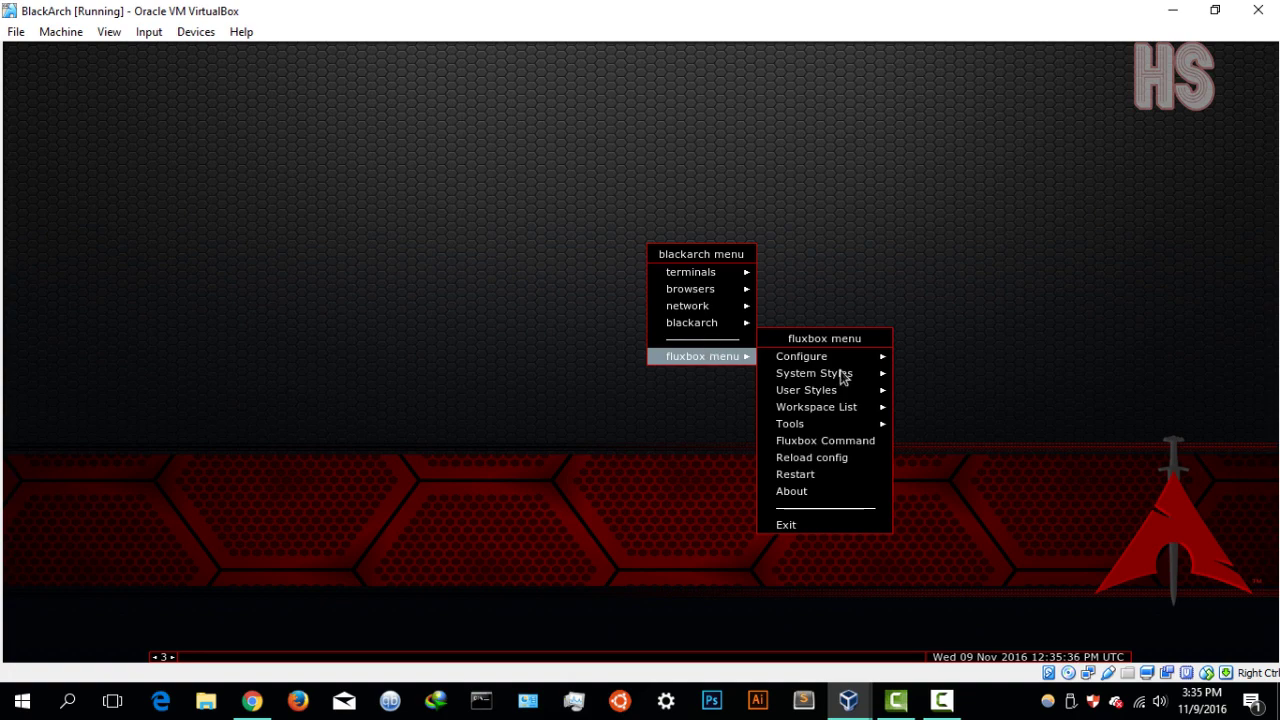
mouse_move(859, 362)
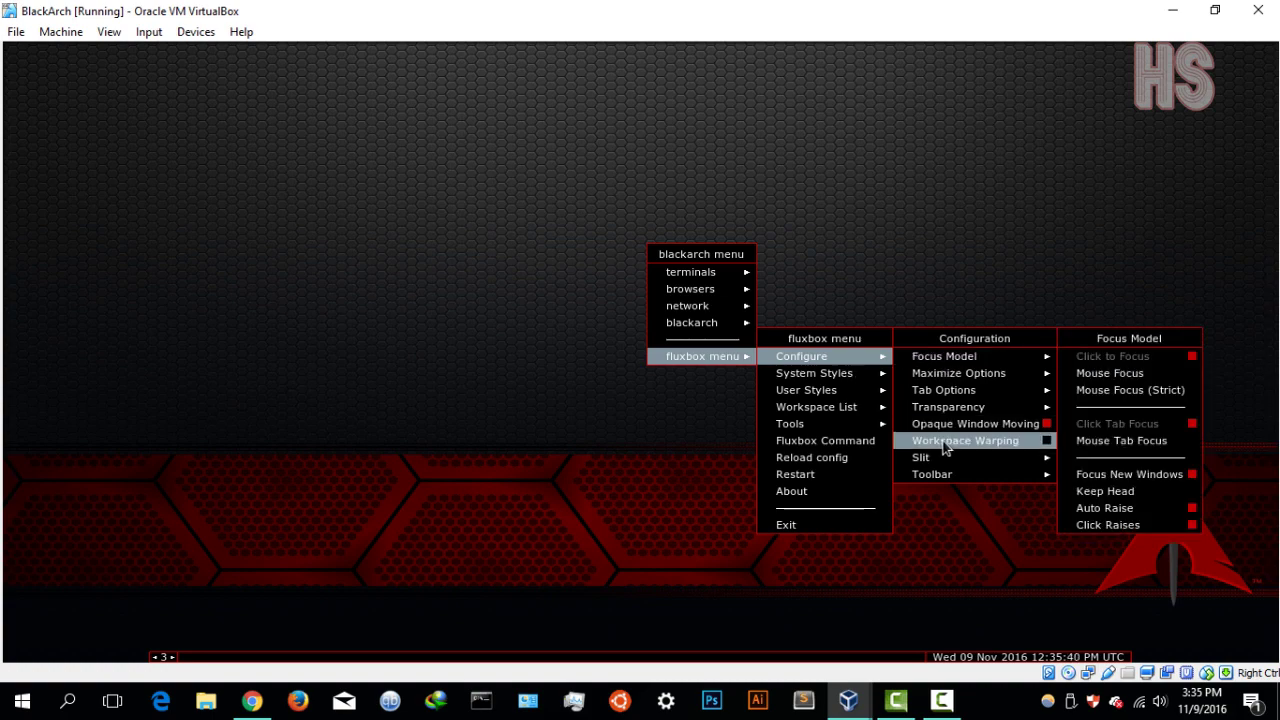
mouse_move(955, 379)
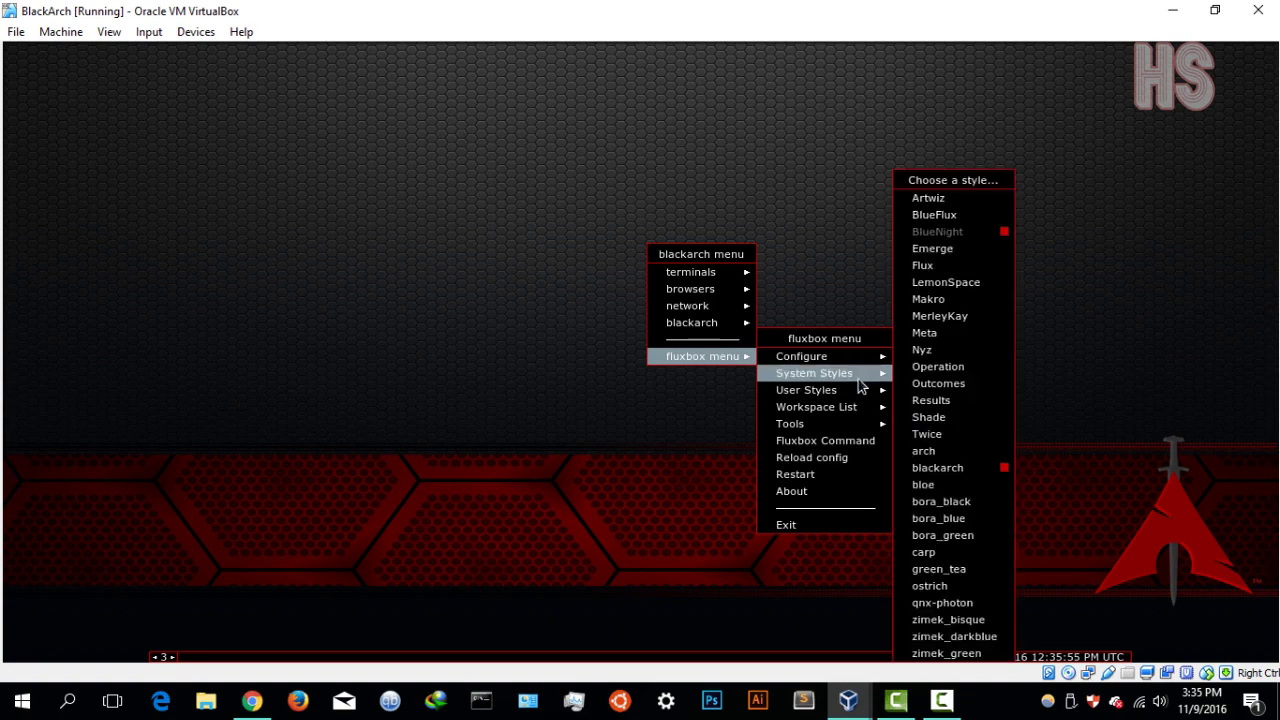
Try the bora_black, Meta, Twice, arch, bora_blue, bora_green and green_tea system styles of Fluxbox, and restore the blackarch style
left_click(949, 474)
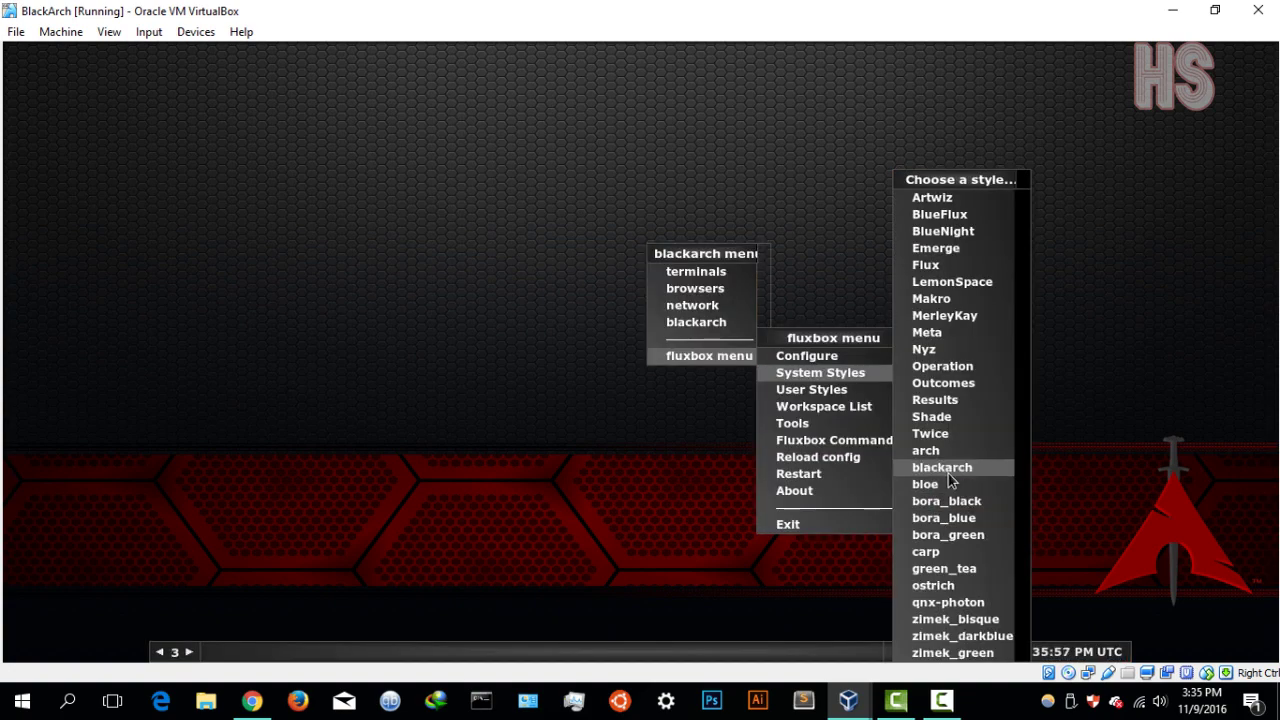
left_click(972, 338)
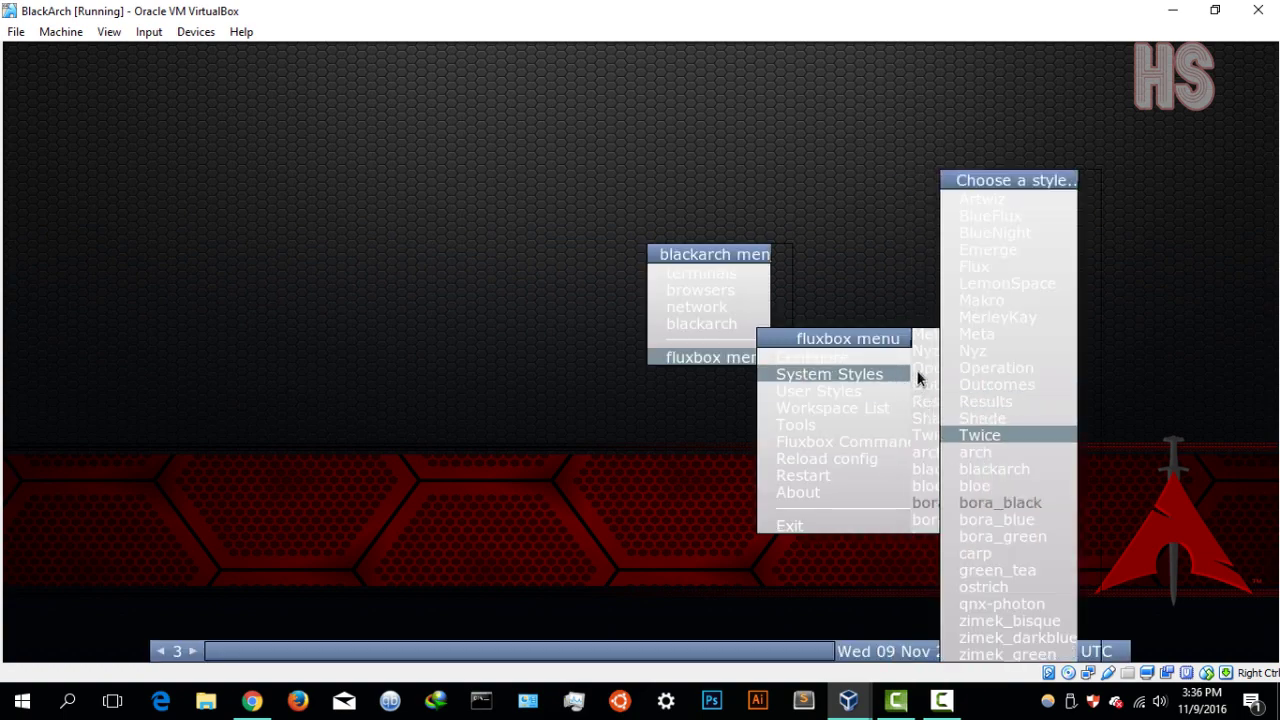
left_click(1001, 431)
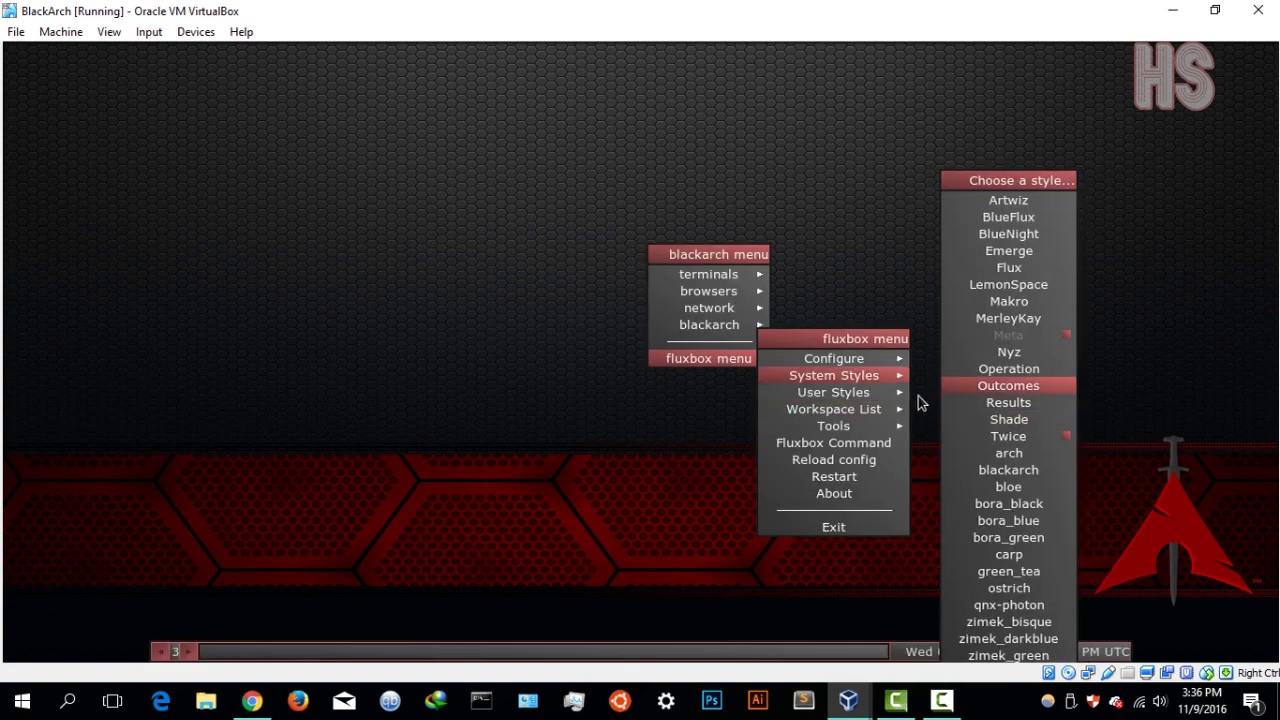
left_click(1011, 469)
left_click(1006, 500)
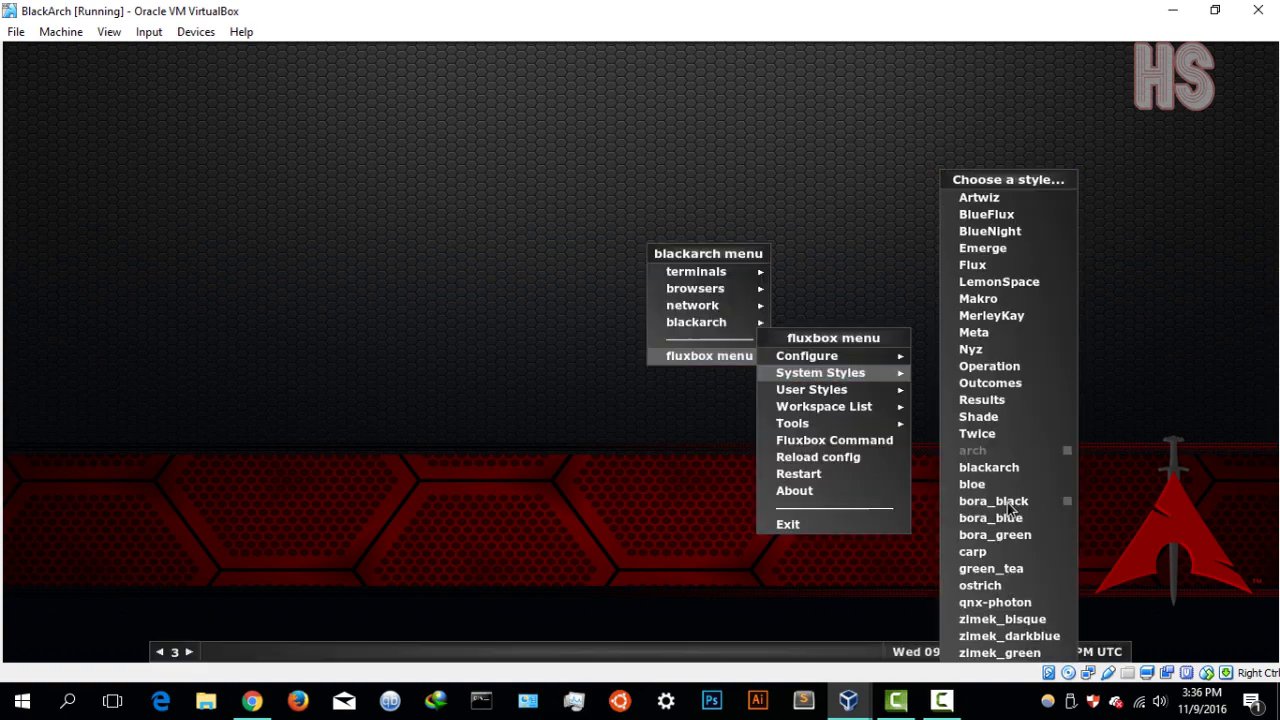
left_click(1007, 519)
left_click(1008, 538)
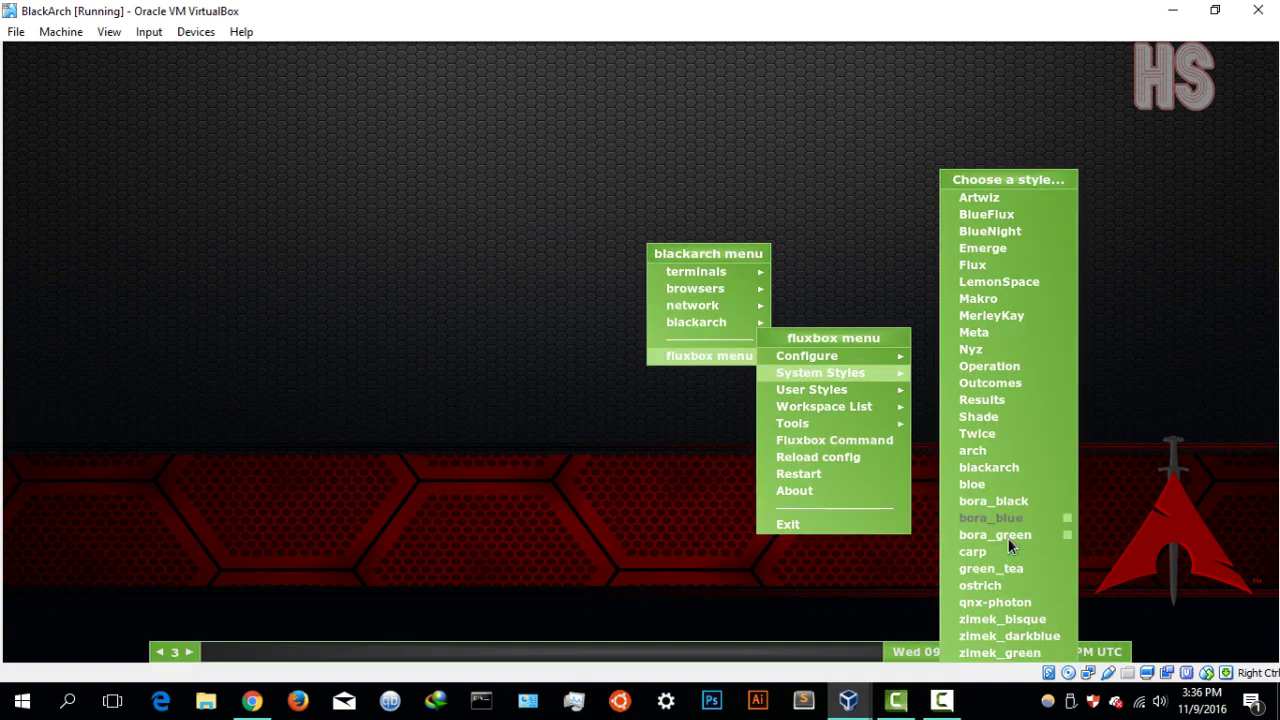
left_click(1011, 568)
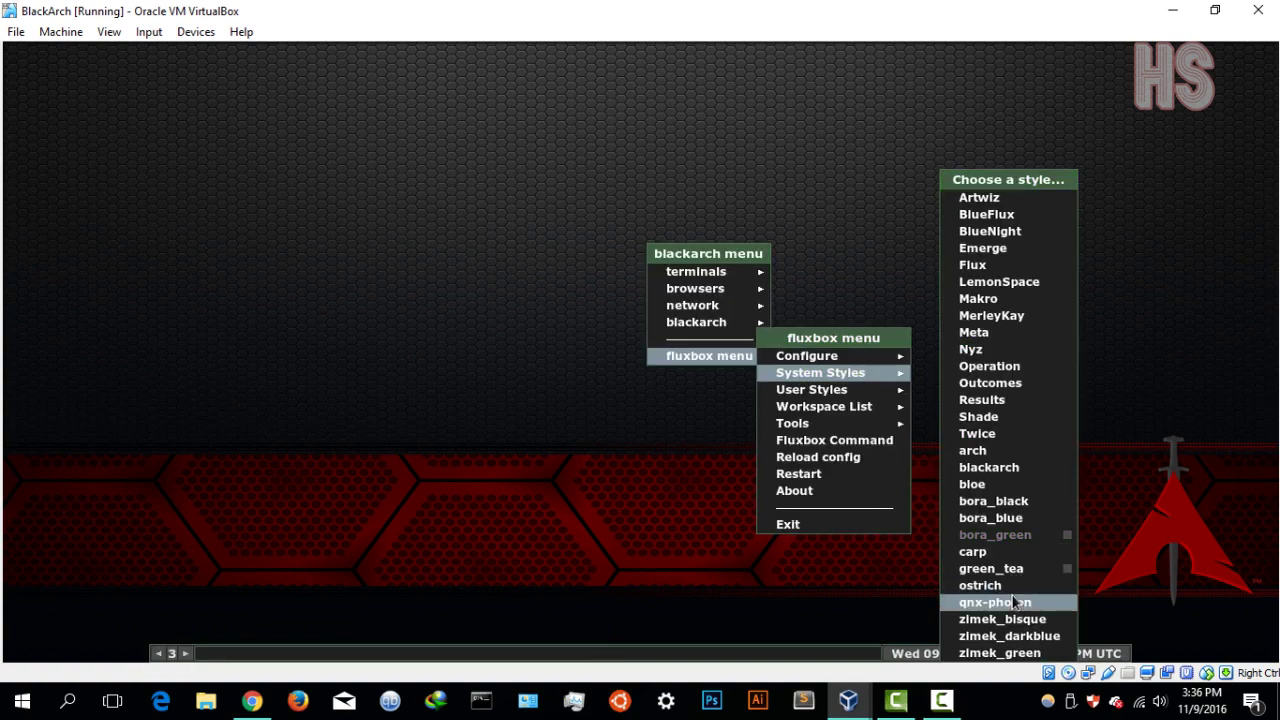
left_click(1031, 469)
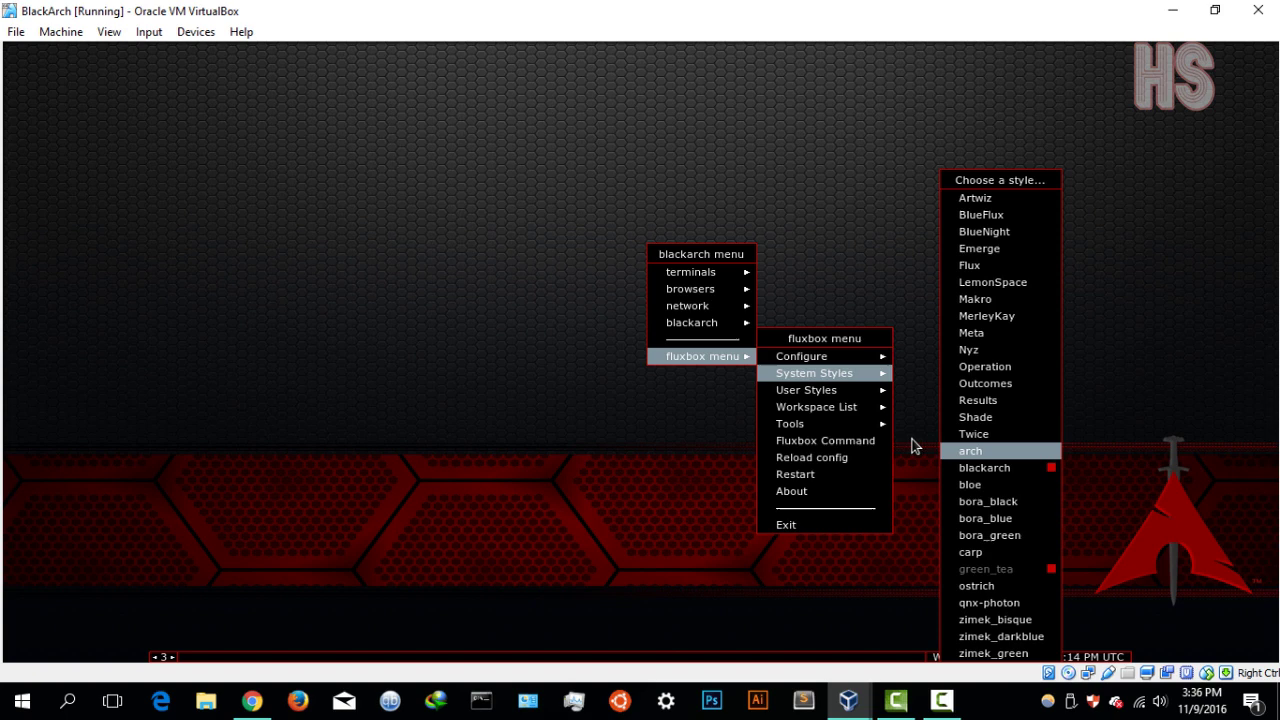
Look at the Fluxbox tools, open the Fluxbox Command prompt and move it slightly lower on the desktop
mouse_move(889, 428)
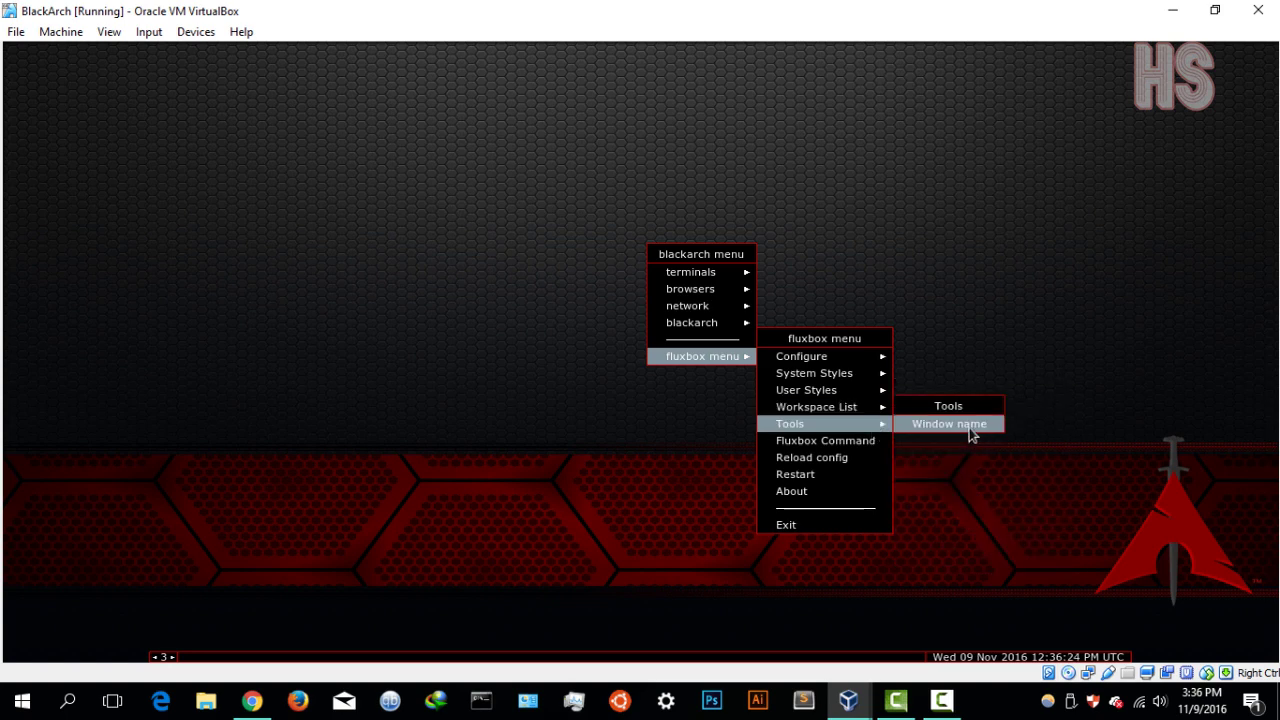
left_click(874, 443)
right_click(1037, 314)
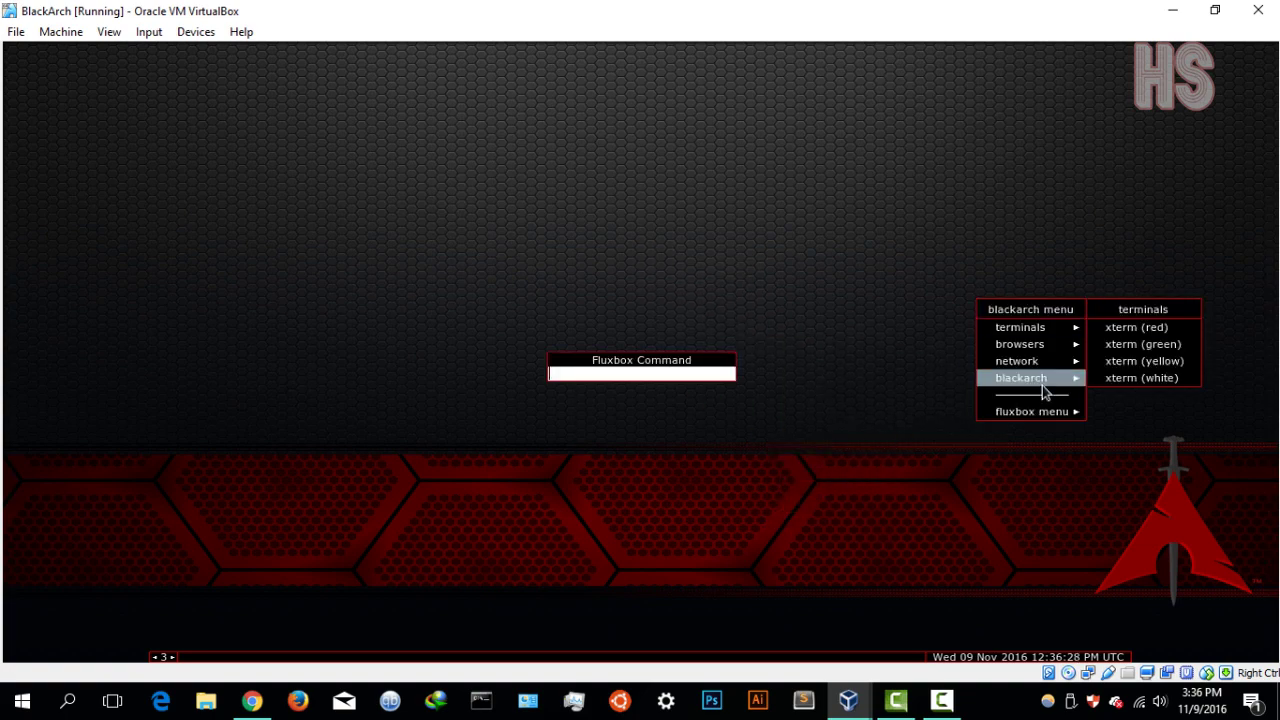
mouse_move(1030, 411)
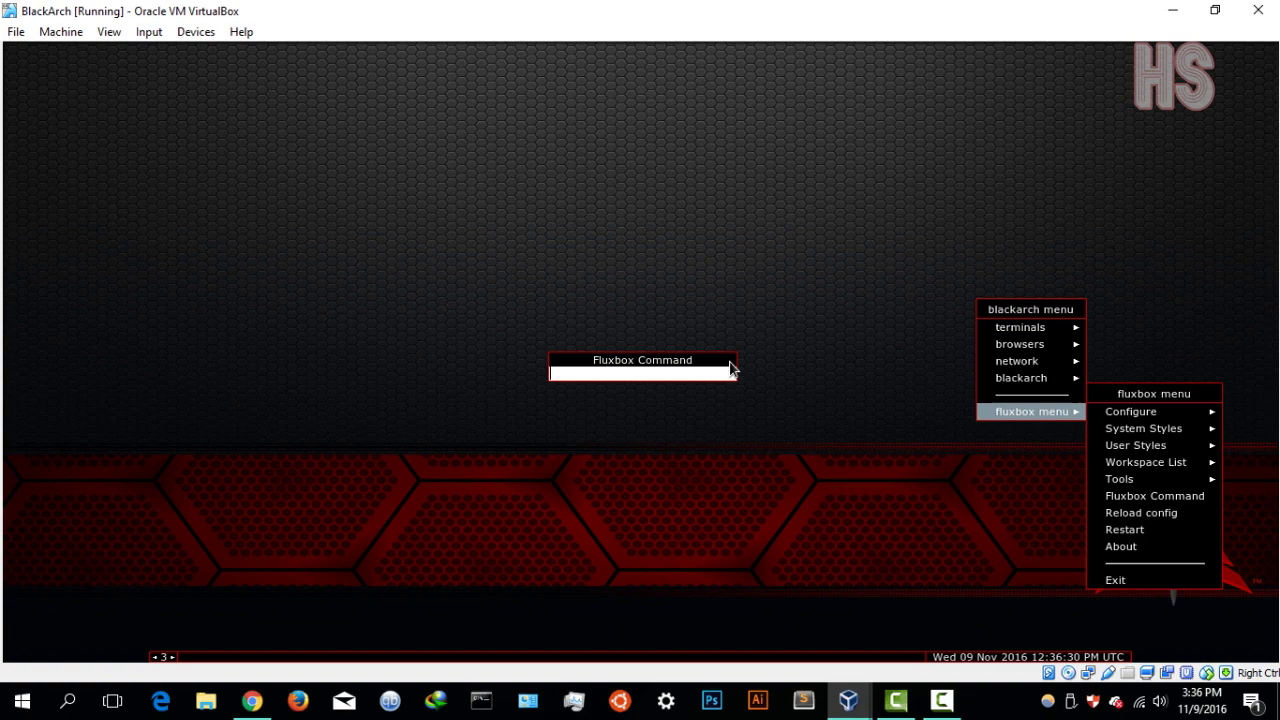
left_click_drag(731, 369, 754, 440)
Move the desktop menu closer to the middle of the desktop and exit Fluxbox to the login screen
left_click_drag(1032, 309, 771, 280)
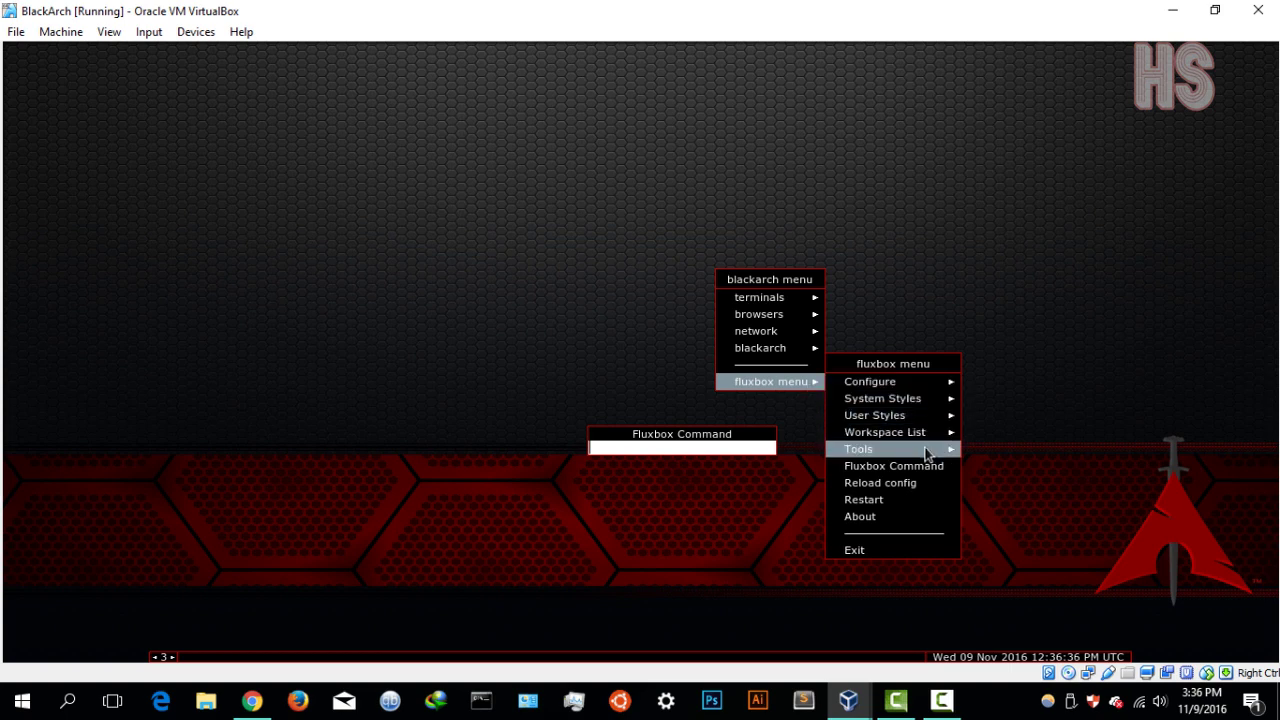
mouse_move(928, 455)
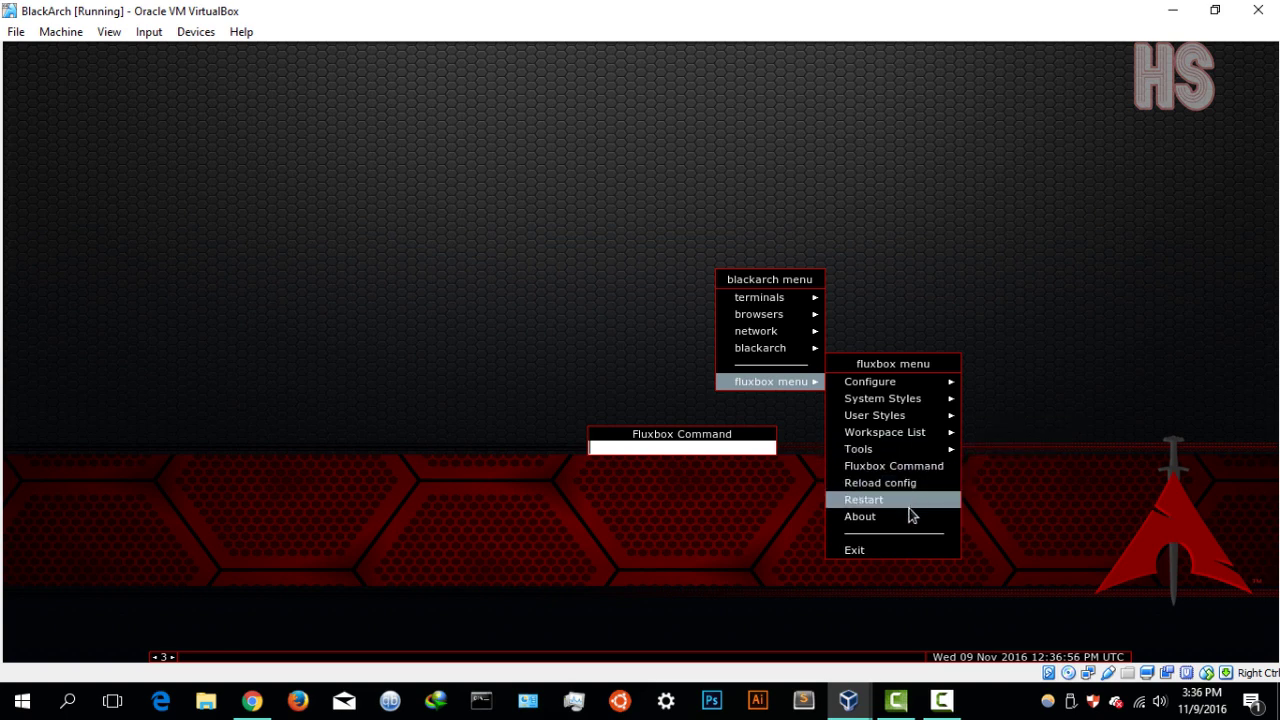
left_click(893, 550)
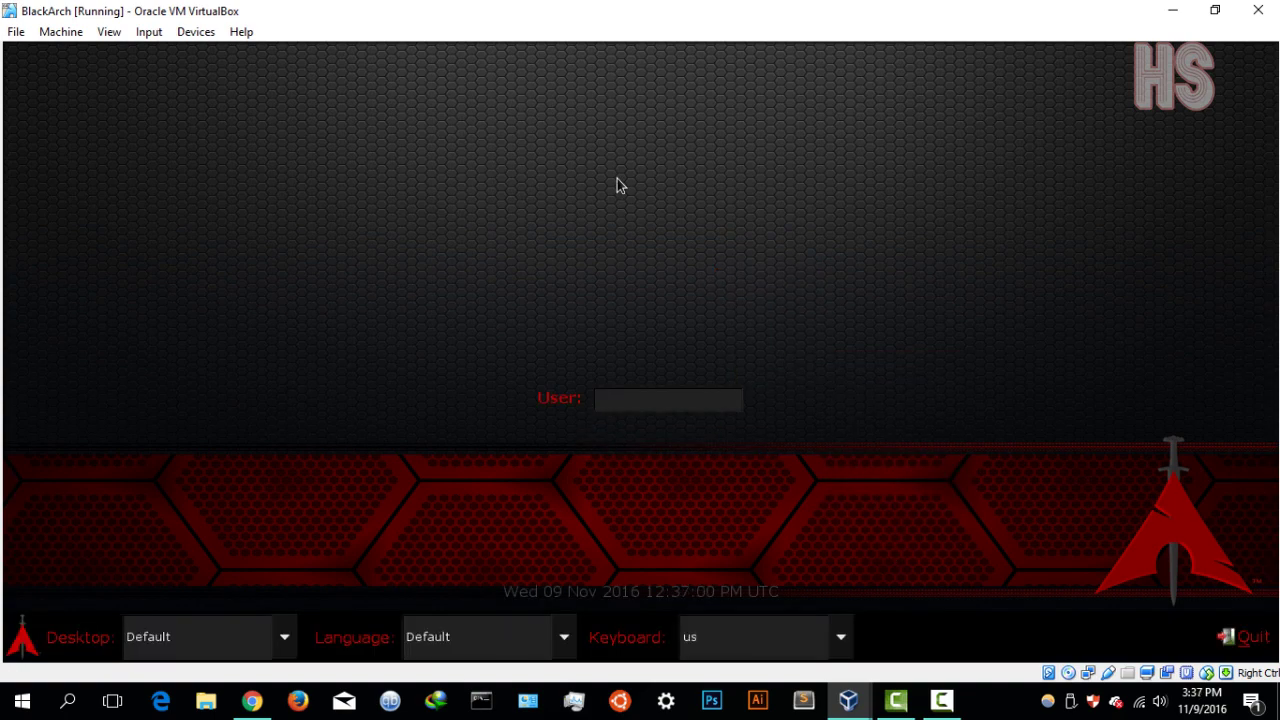
Look through the language, keyboard and desktop session choices on the login screen, and place the cursor in the User field
left_click(566, 640)
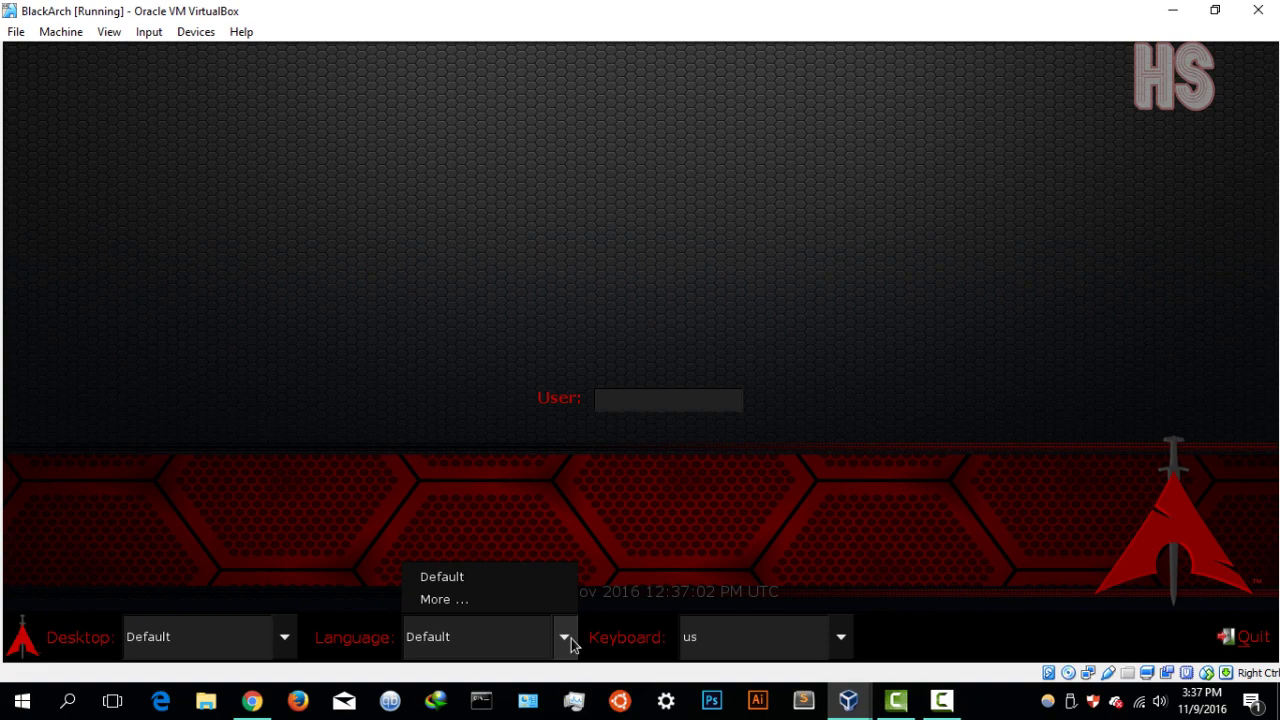
left_click(564, 643)
left_click(841, 639)
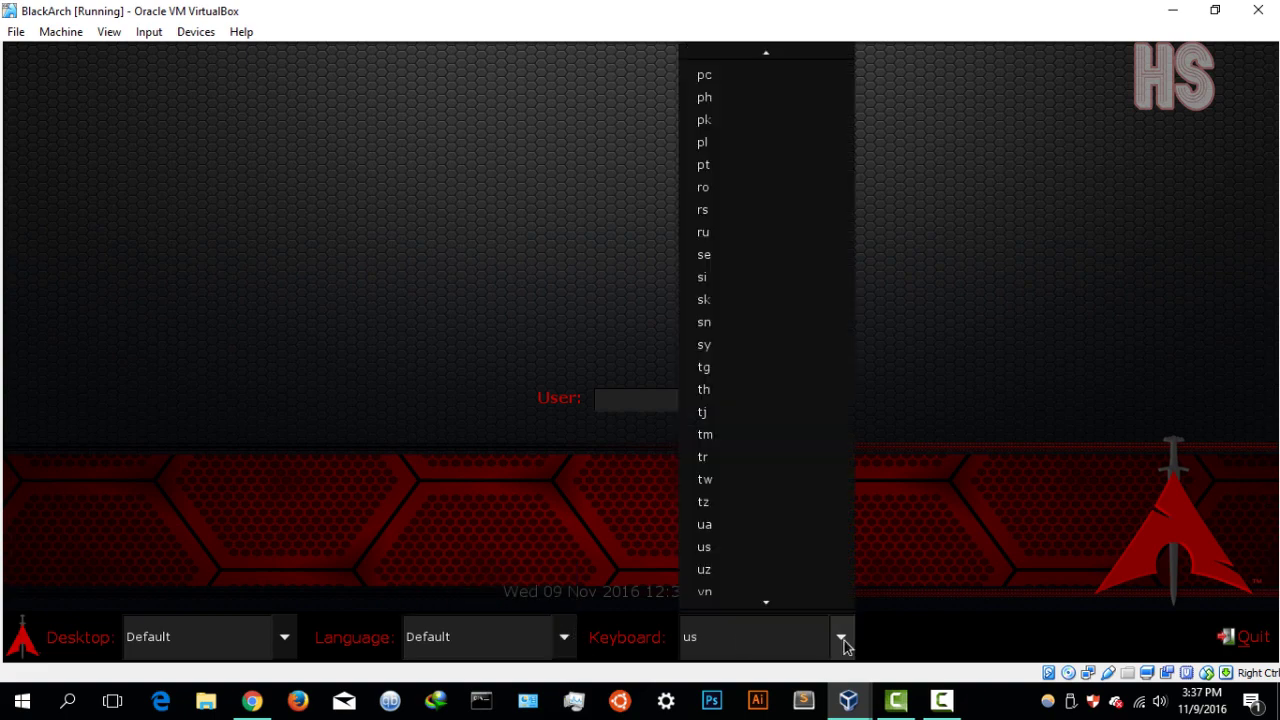
left_click(841, 641)
left_click(284, 646)
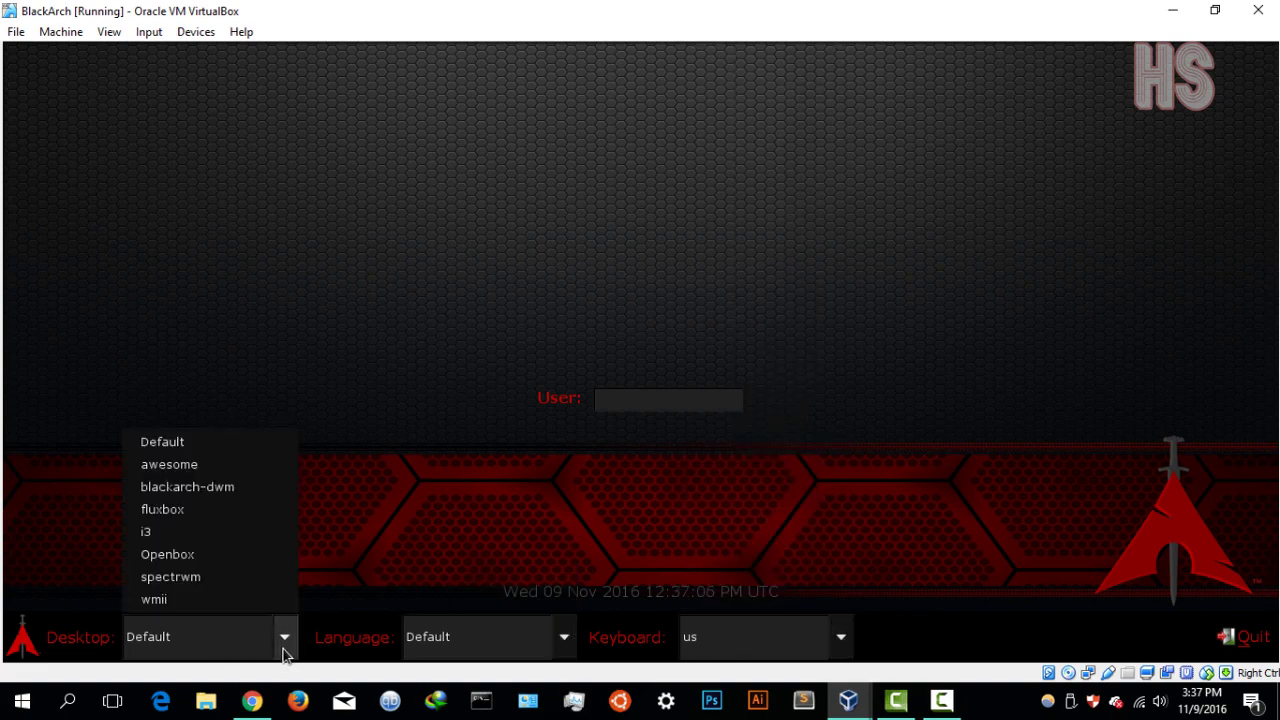
left_click(284, 646)
left_click(284, 646)
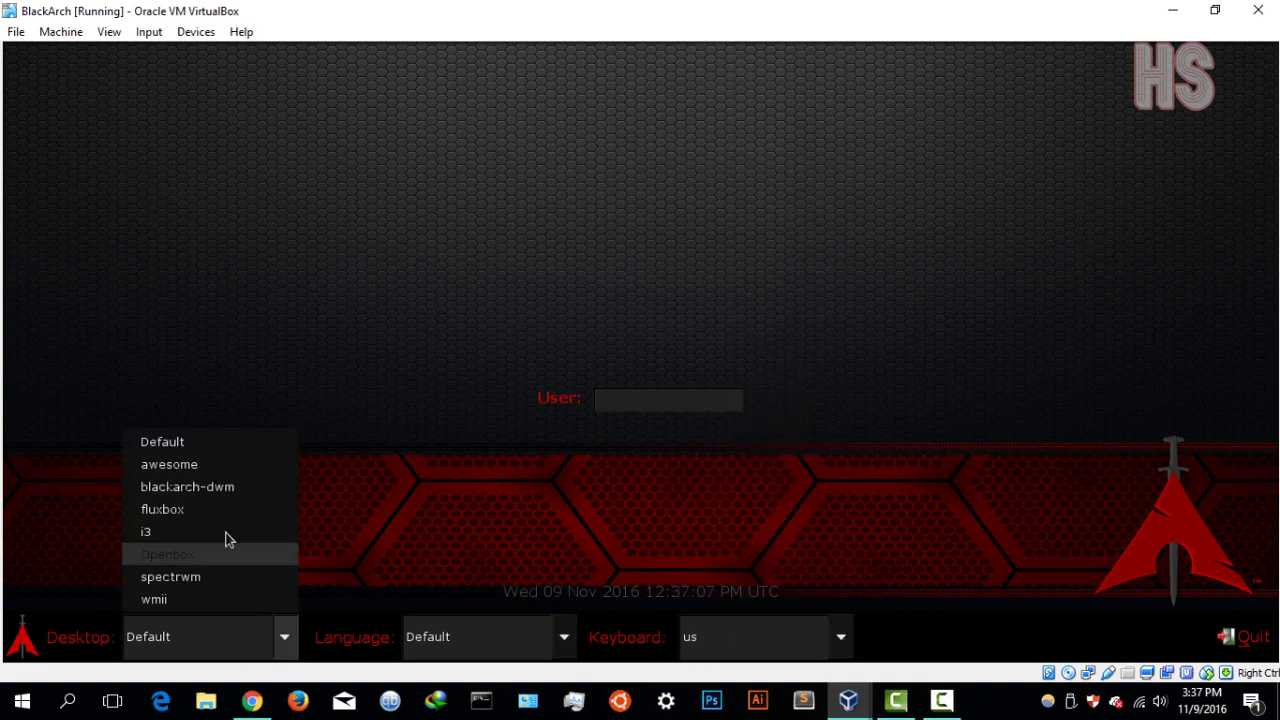
left_click(477, 470)
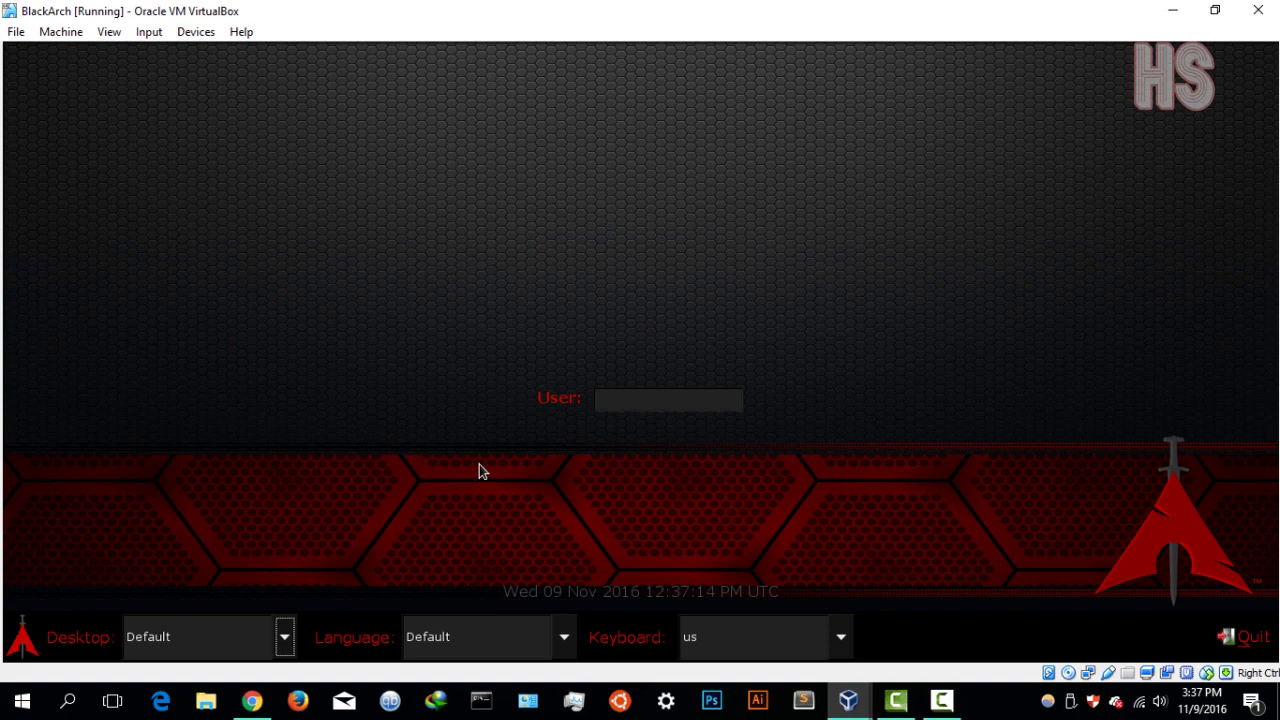
left_click(698, 406)
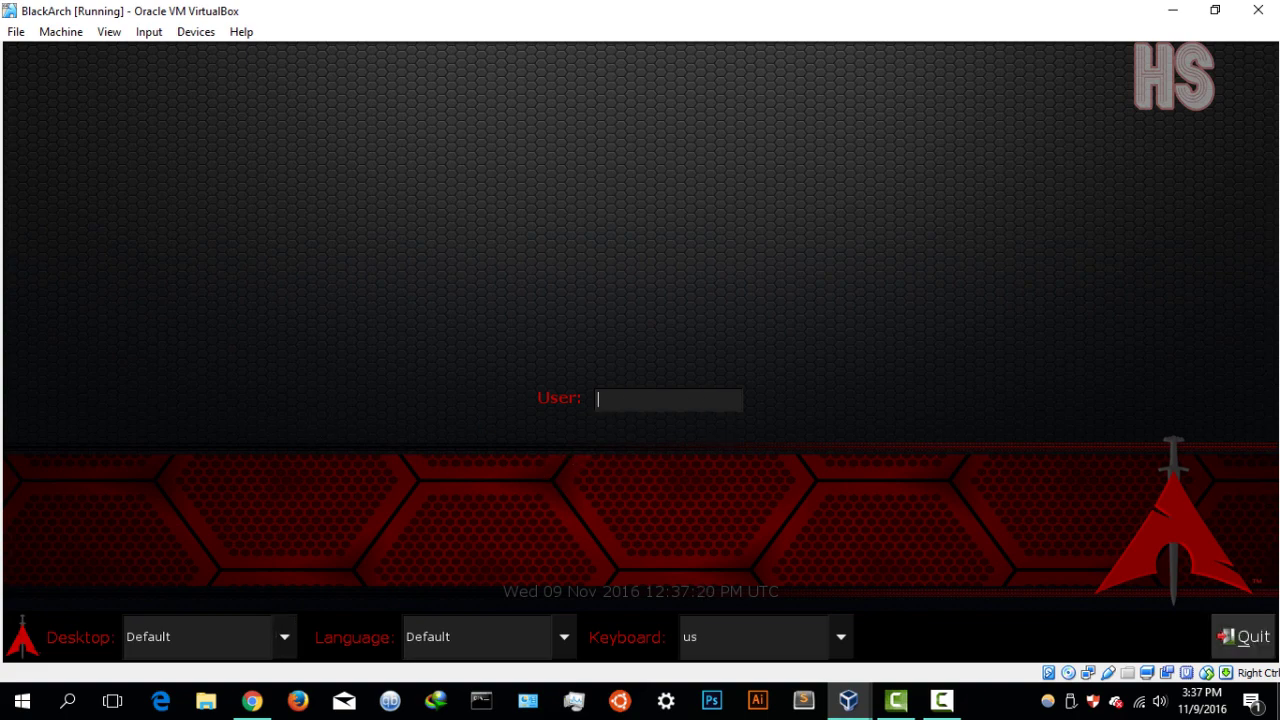